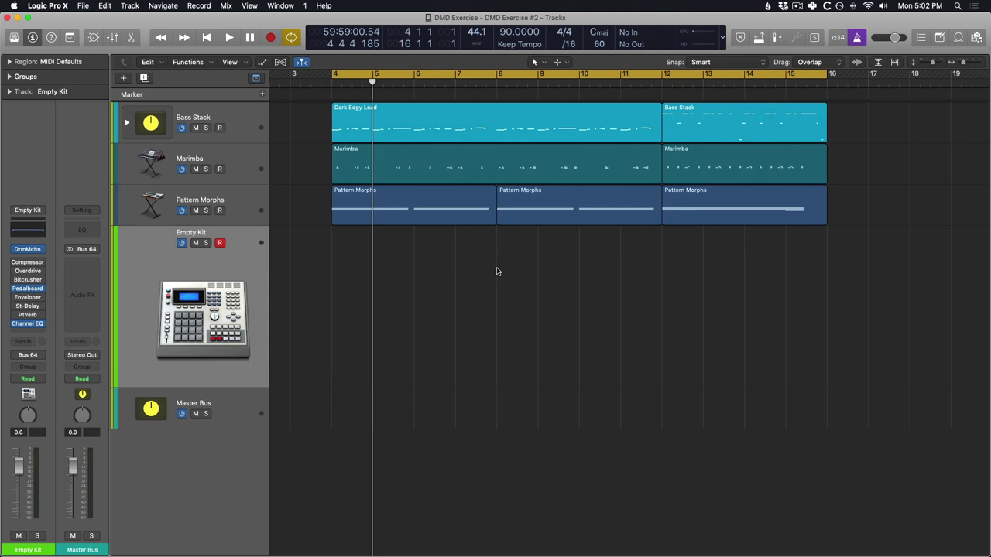
# Play the arrangement from bar 8 with cycle mode off, and turn cycle mode back on
pyautogui.press('c')
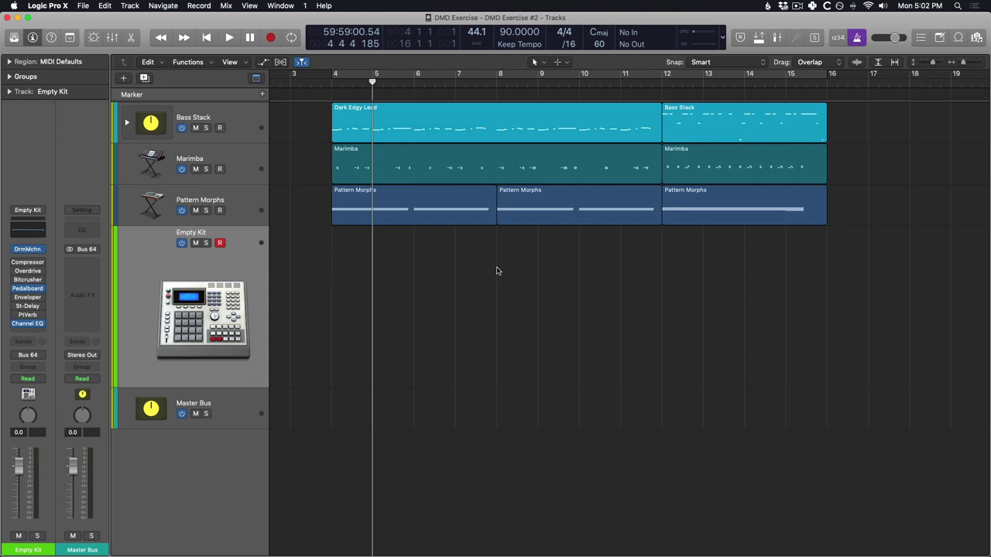
pyautogui.click(497, 80)
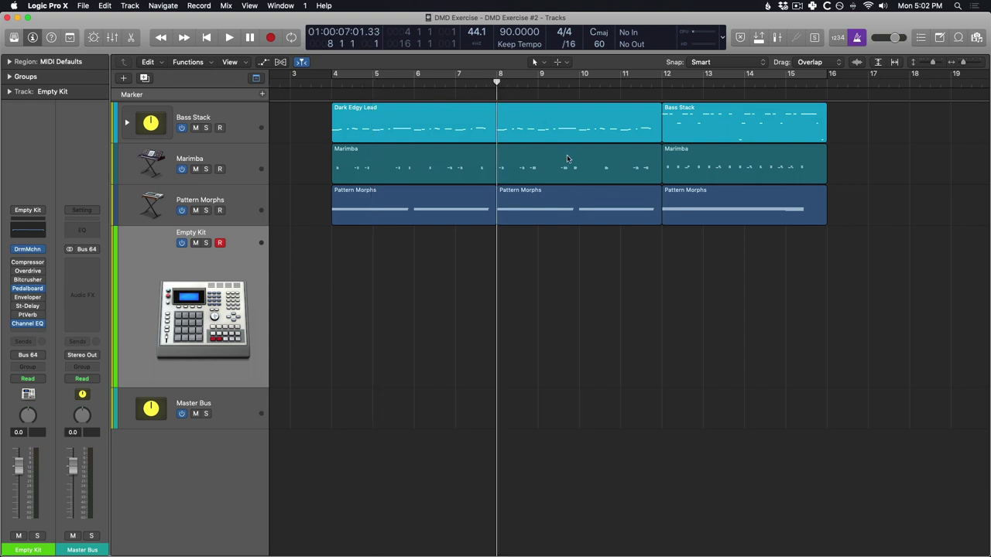
pyautogui.press('space')
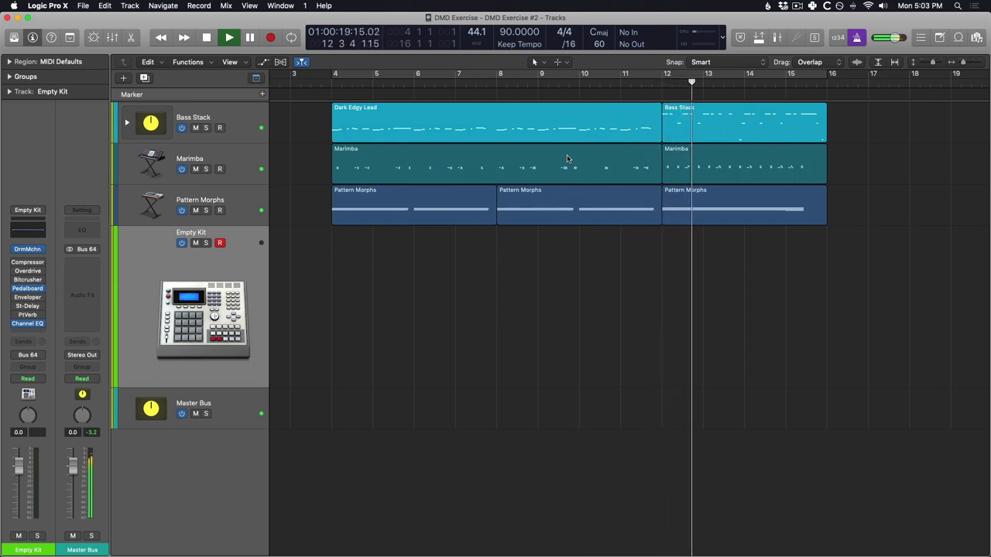
pyautogui.press('c')
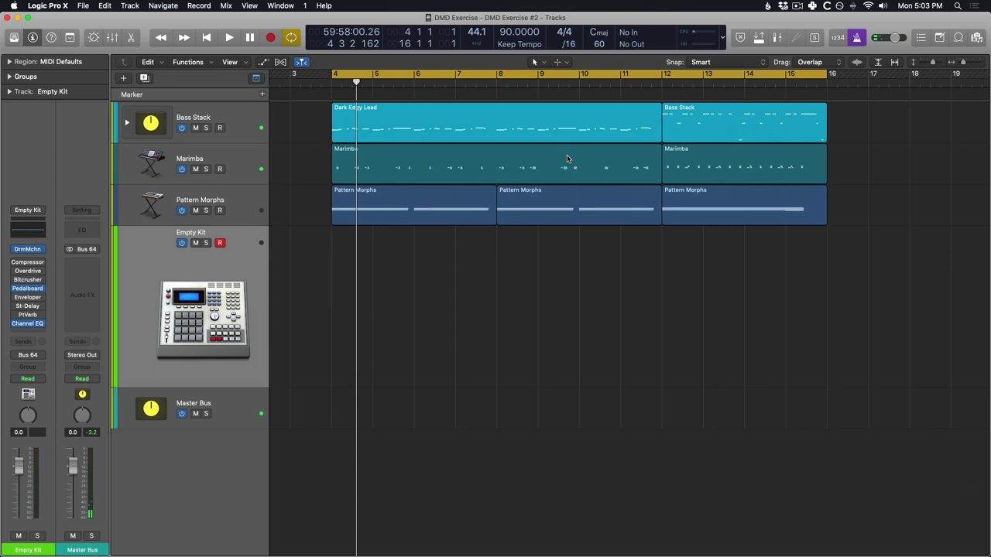
# Open Drum Machine Designer for the Empty Kit track, show the sound Library, and move the plug-in window clear of it
pyautogui.click(29, 250)
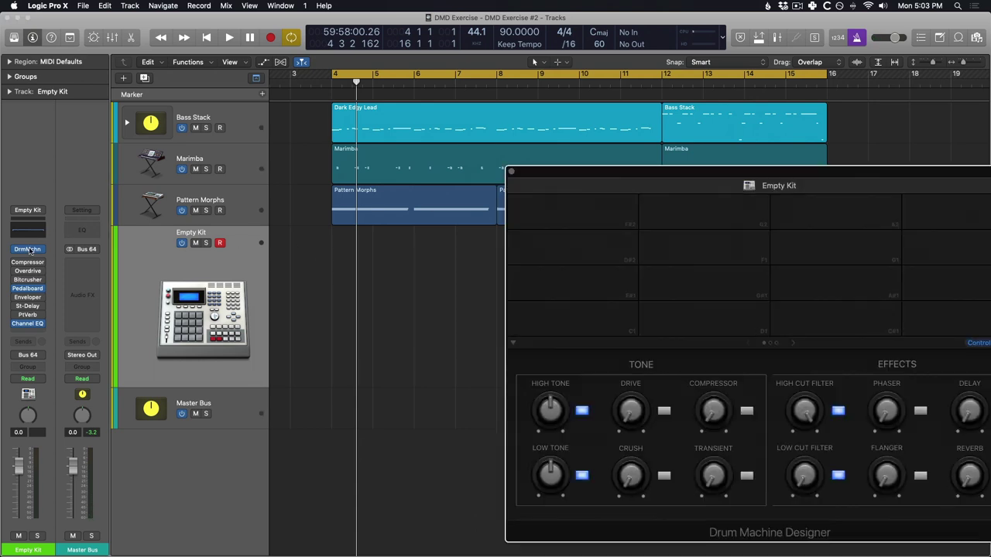
pyautogui.press('y')
pyautogui.moveTo(654, 172); pyautogui.dragTo(541, 115)
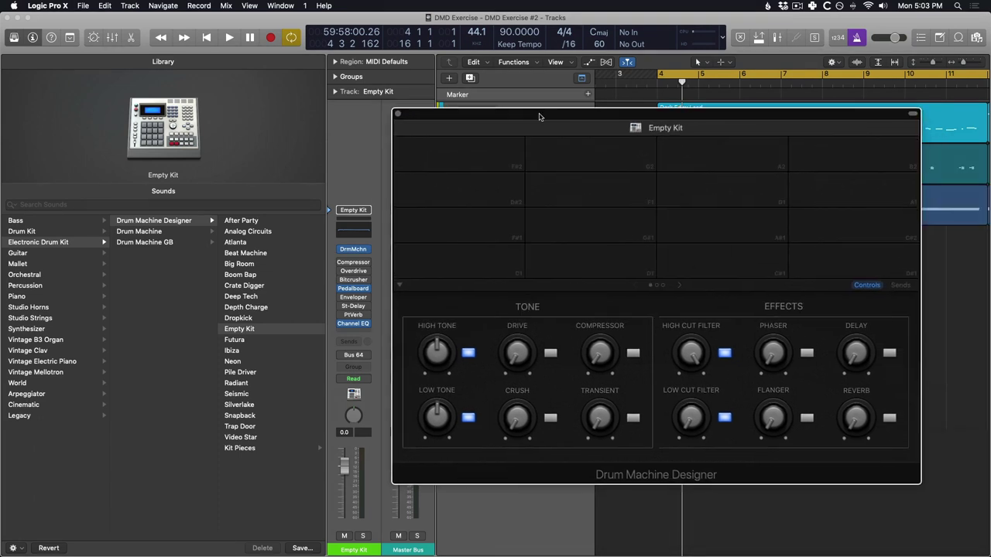
# Audition the Kick 1 kit pieces on the C1 pad, starting with After Party, and load Kick 1 - Seismic
pyautogui.click(486, 268)
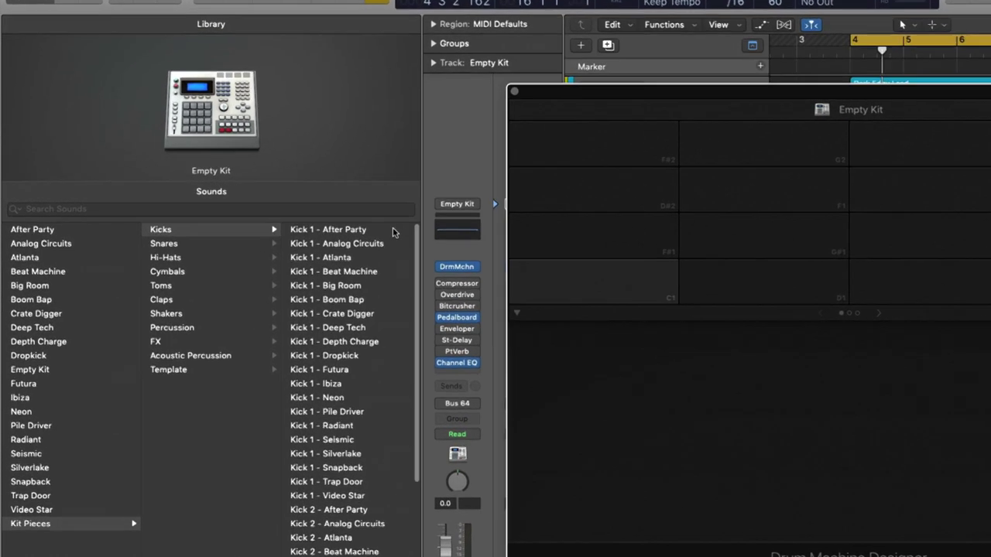
pyautogui.click(305, 224)
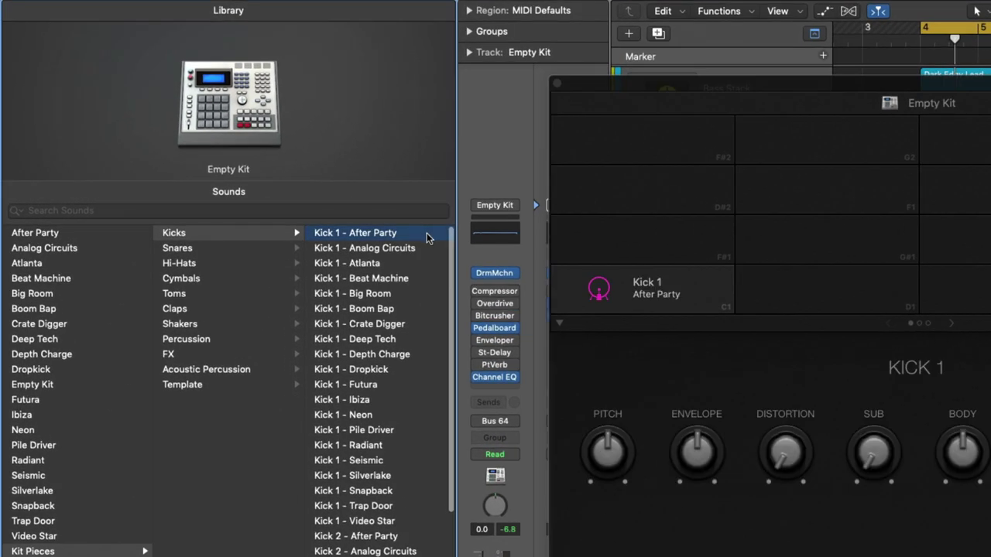
pyautogui.press('Down')
pyautogui.press('Down')
pyautogui.press('Down')
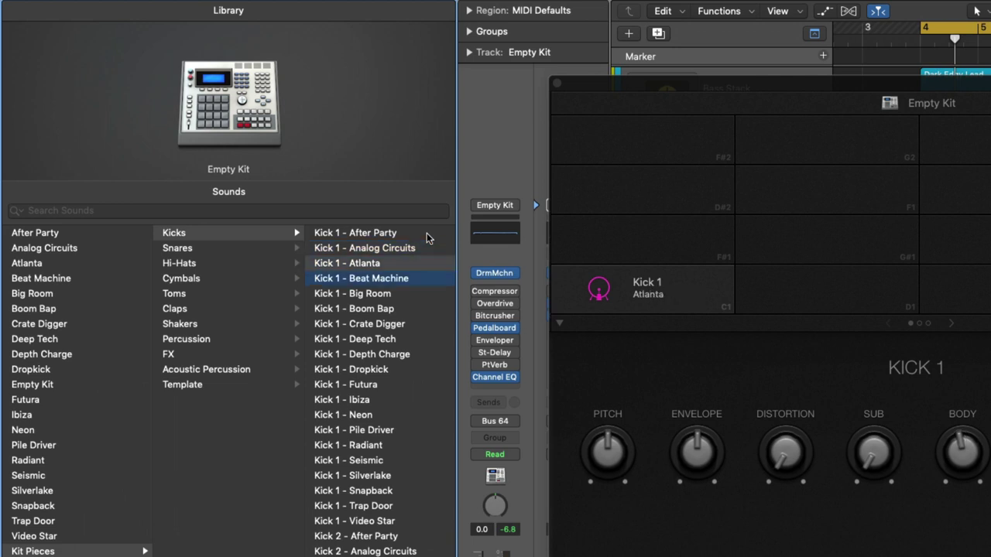
pyautogui.press('Down')
pyautogui.press('Down')
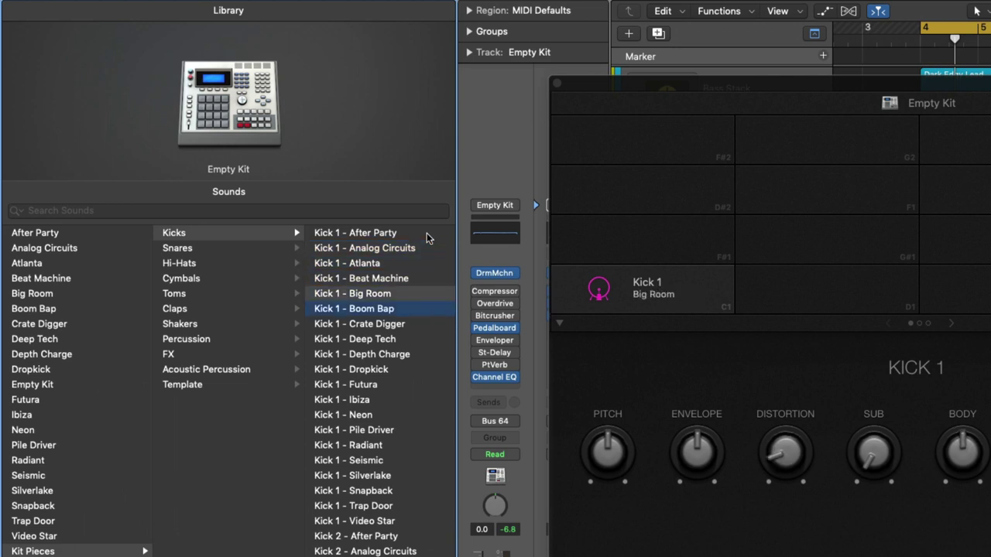
pyautogui.press('Down')
pyautogui.press('Down')
pyautogui.press('Down')
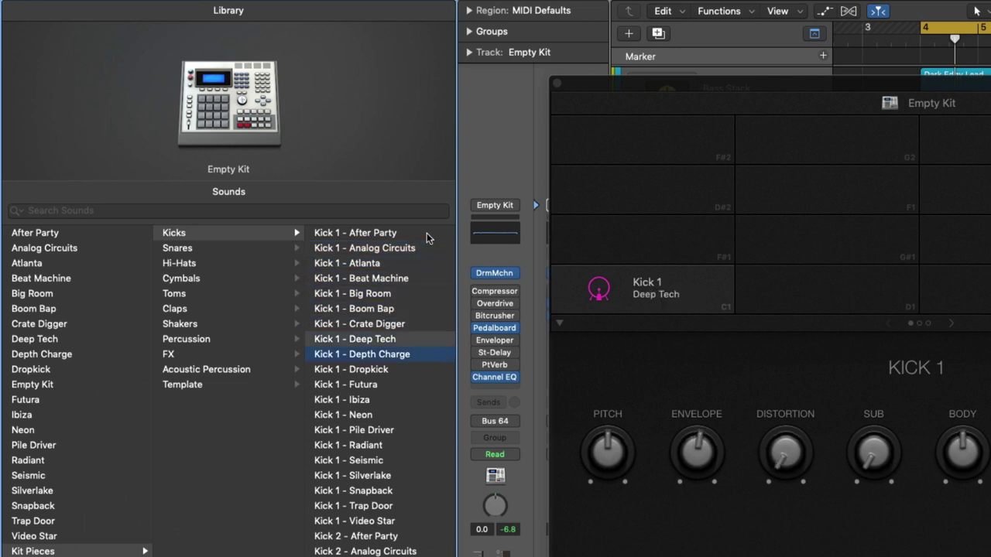
pyautogui.press('Down')
pyautogui.press('Down')
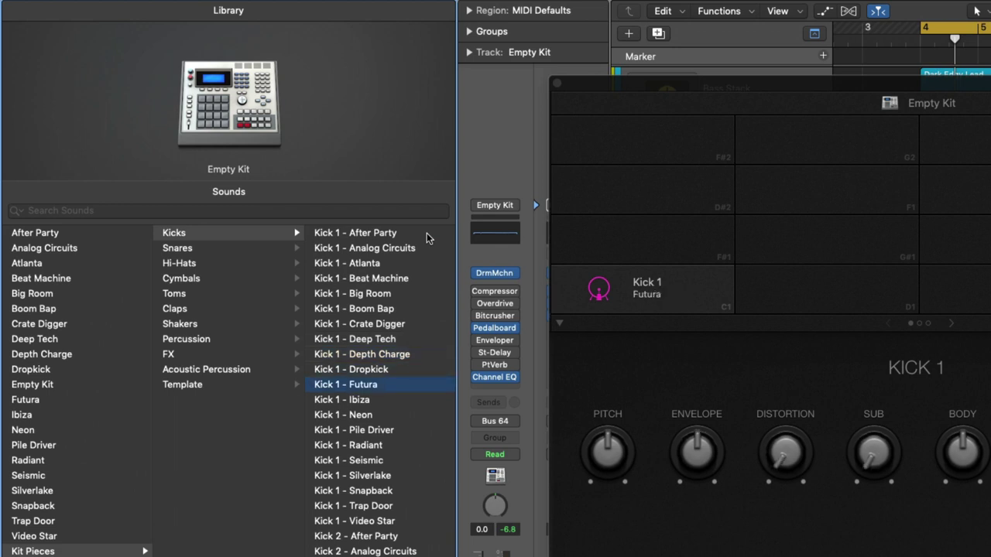
pyautogui.press('Down')
pyautogui.press('Down')
pyautogui.press('Down')
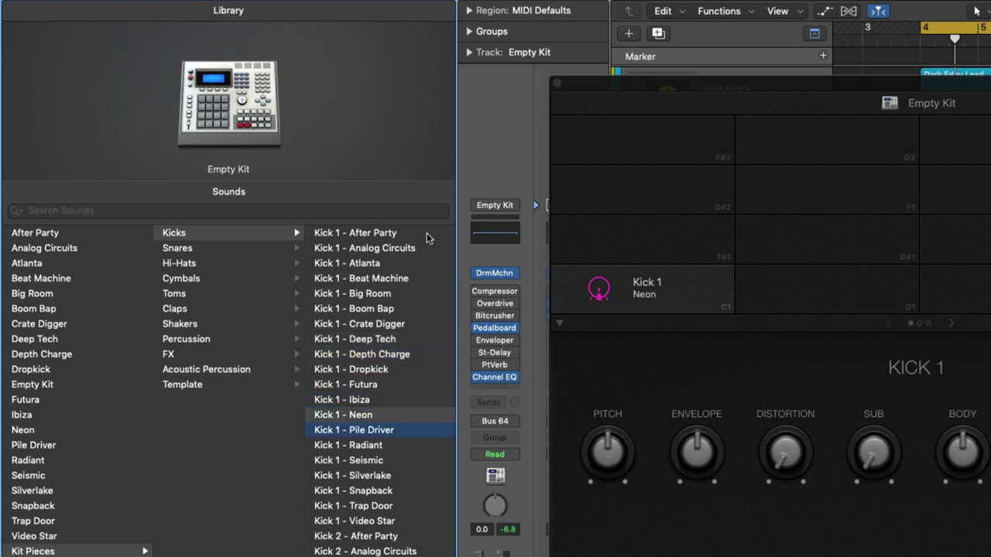
pyautogui.press('Down')
pyautogui.press('Down')
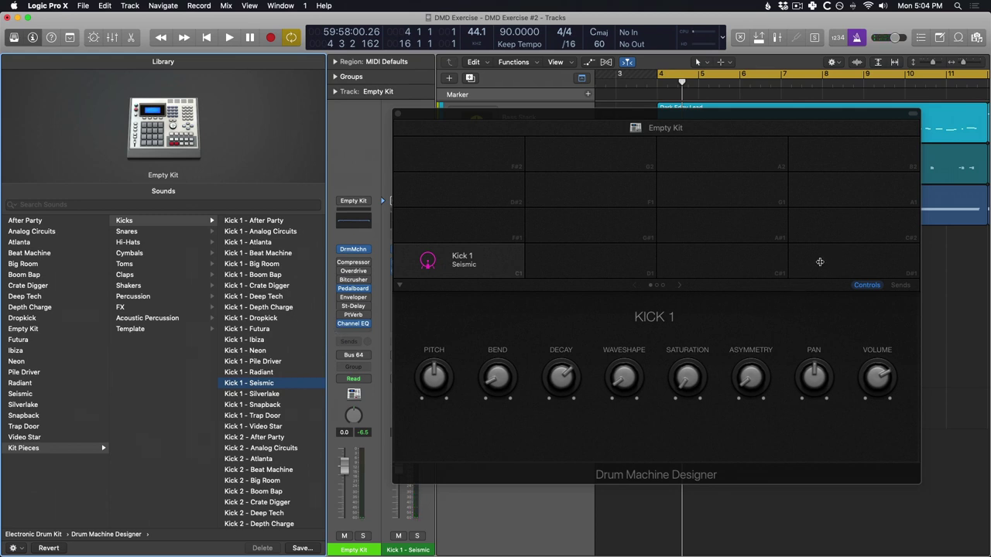
# Audition the clap kit pieces on the D#1 pad, starting with Beat Machine, and load Clap 1 - Analog Circuits
pyautogui.click(820, 265)
pyautogui.click(820, 265)
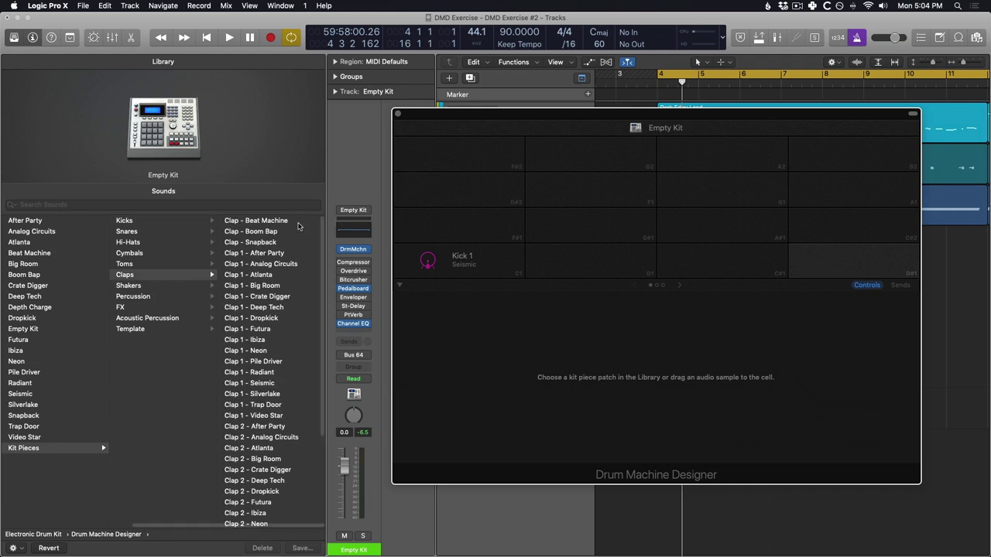
pyautogui.click(287, 221)
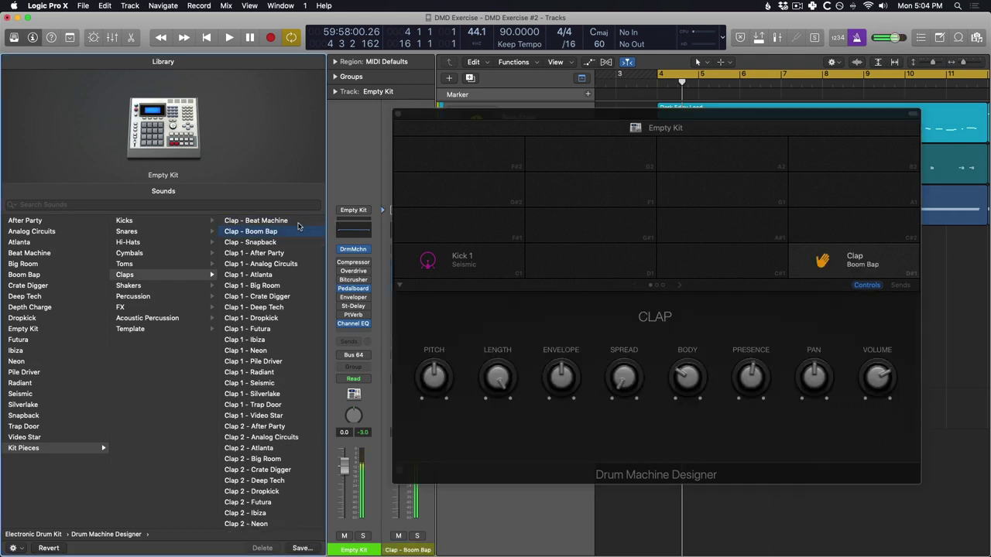
pyautogui.press('Down')
pyautogui.press('Down')
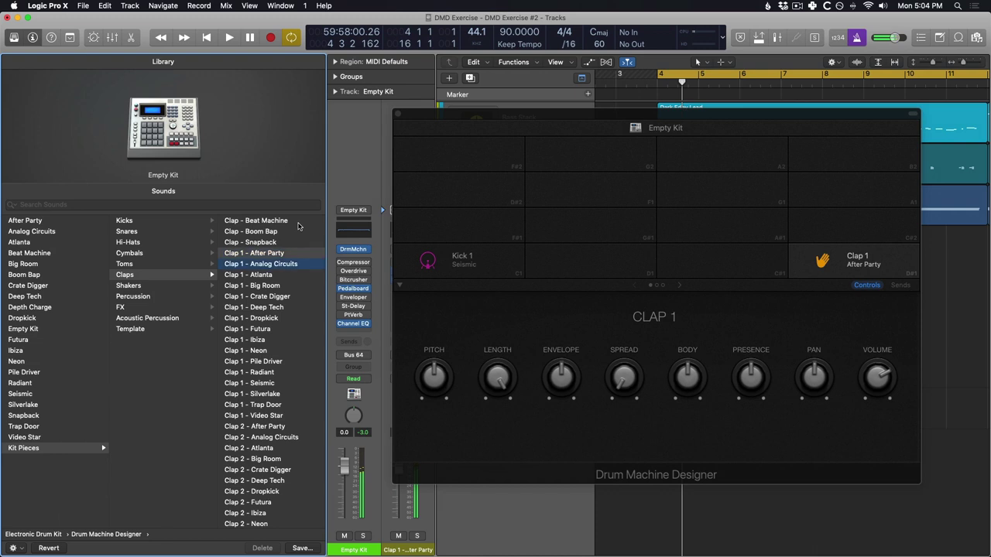
pyautogui.press('Down')
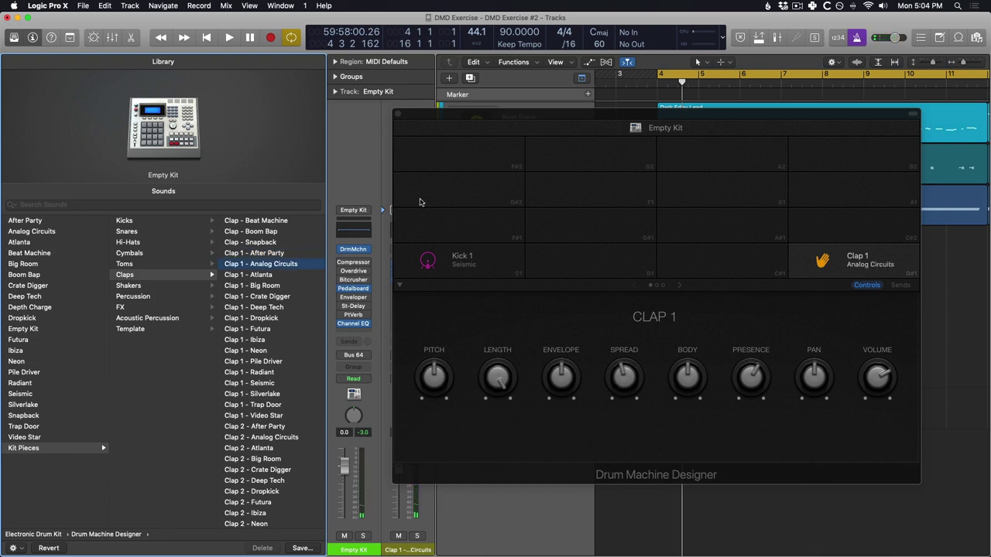
# Audition hi-hat kit pieces on the F#1 pad, load Hi-Hat 1 - Beat Machine, and close Drum Machine Designer and the Library
pyautogui.click(436, 223)
pyautogui.click(437, 223)
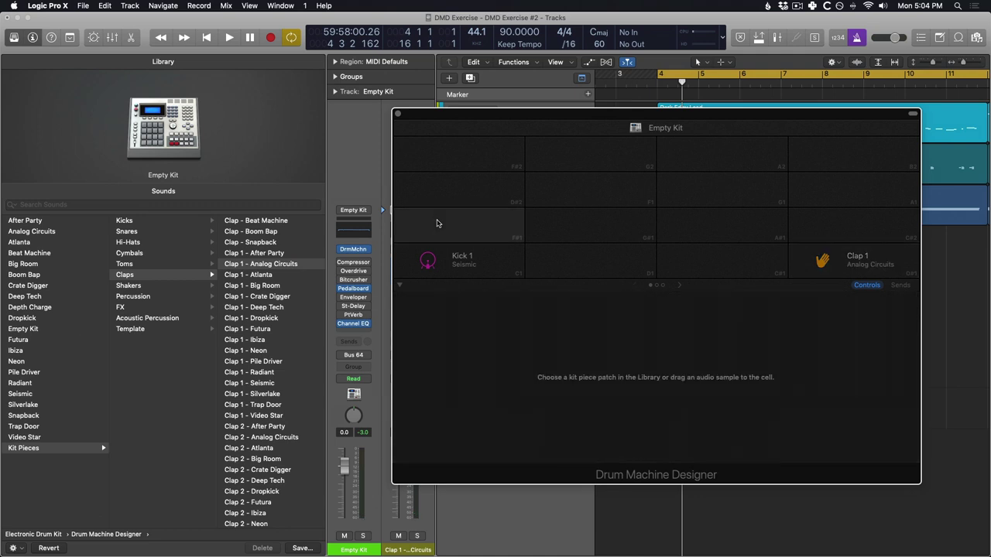
pyautogui.click(285, 220)
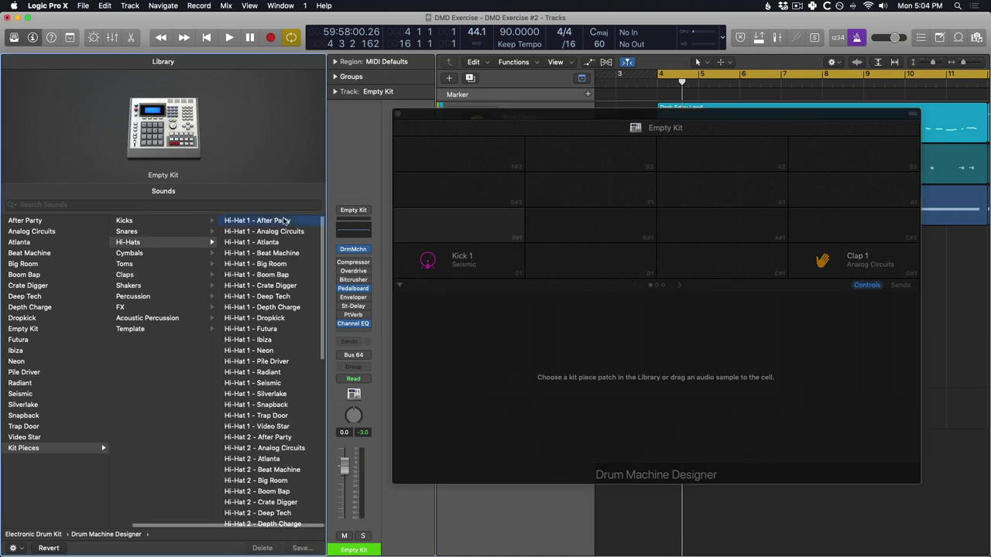
pyautogui.press('Down')
pyautogui.press('Down')
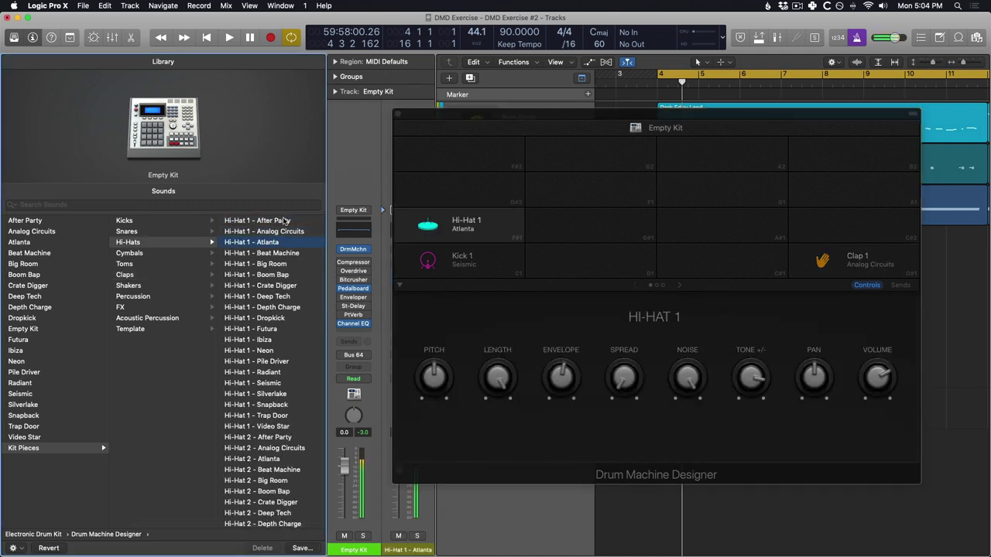
pyautogui.press('Down')
pyautogui.press('Down')
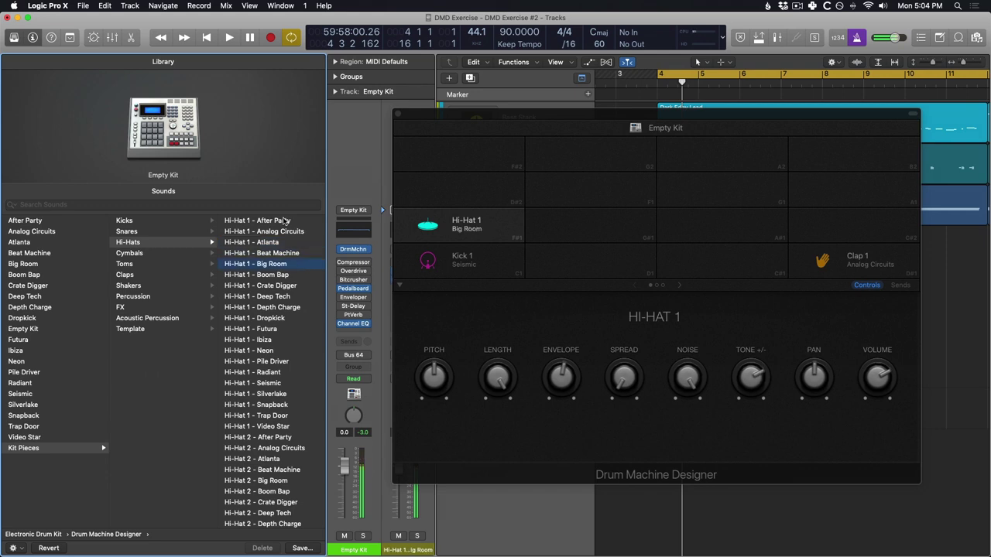
pyautogui.press('Up')
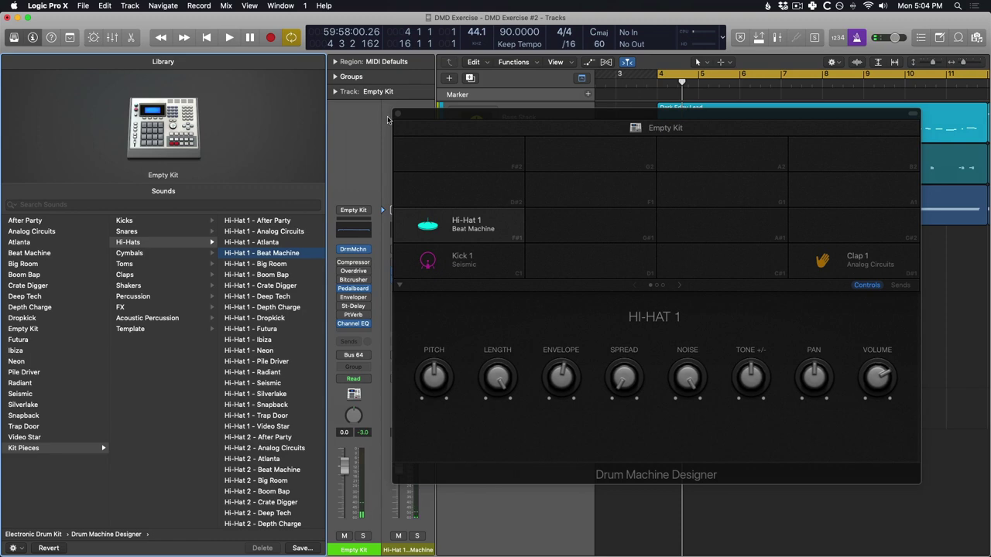
pyautogui.click(397, 114)
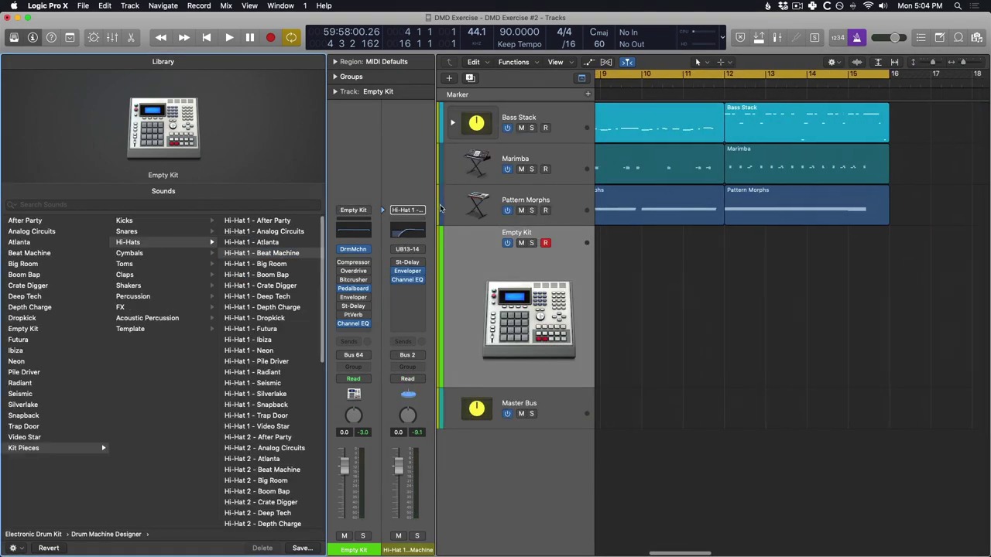
pyautogui.press('y')
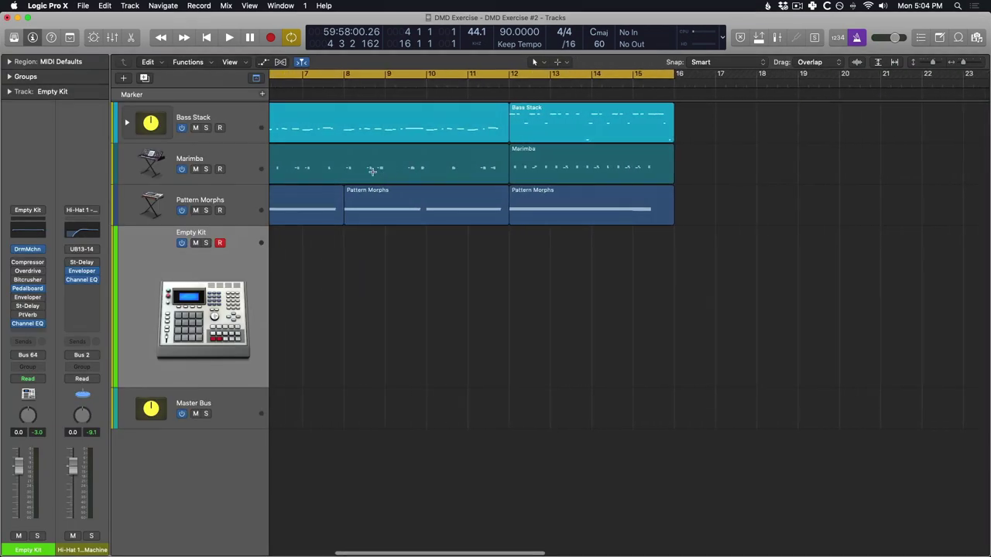
# Set the cycle range to bars 8 to 12 and record a kick and clap pattern on the Empty Kit track
pyautogui.moveTo(347, 73); pyautogui.dragTo(503, 75)
pyautogui.hscroll(-2, 427, 205)
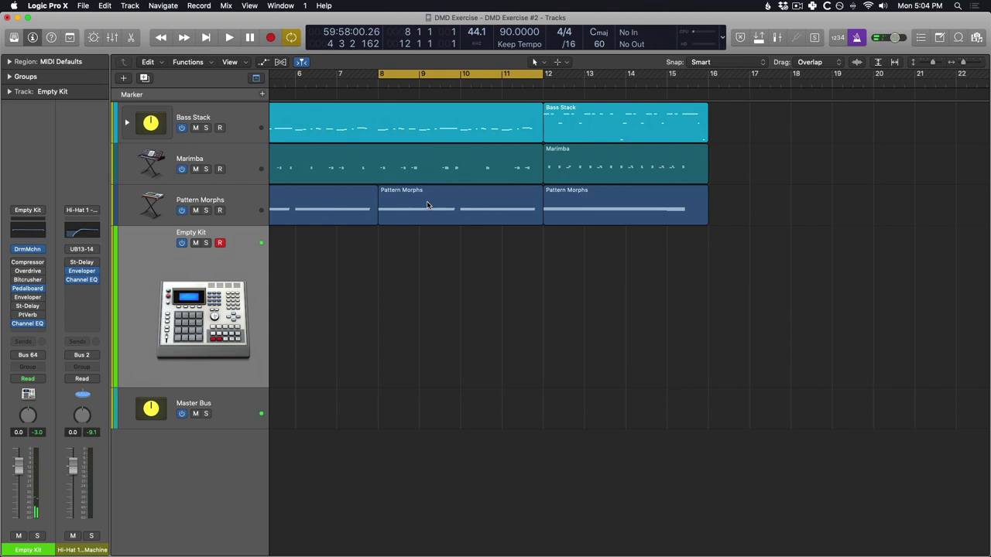
pyautogui.press('space')
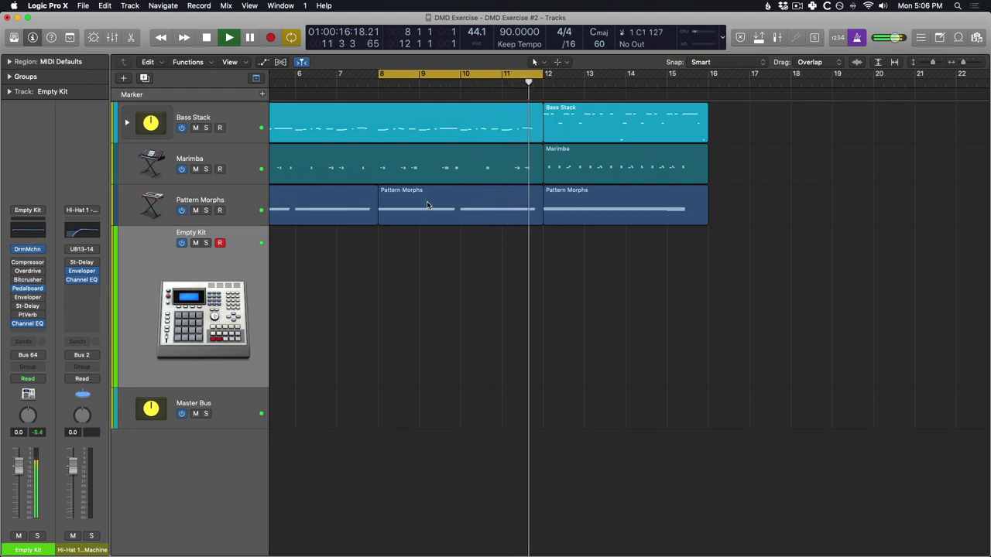
pyautogui.press('space')
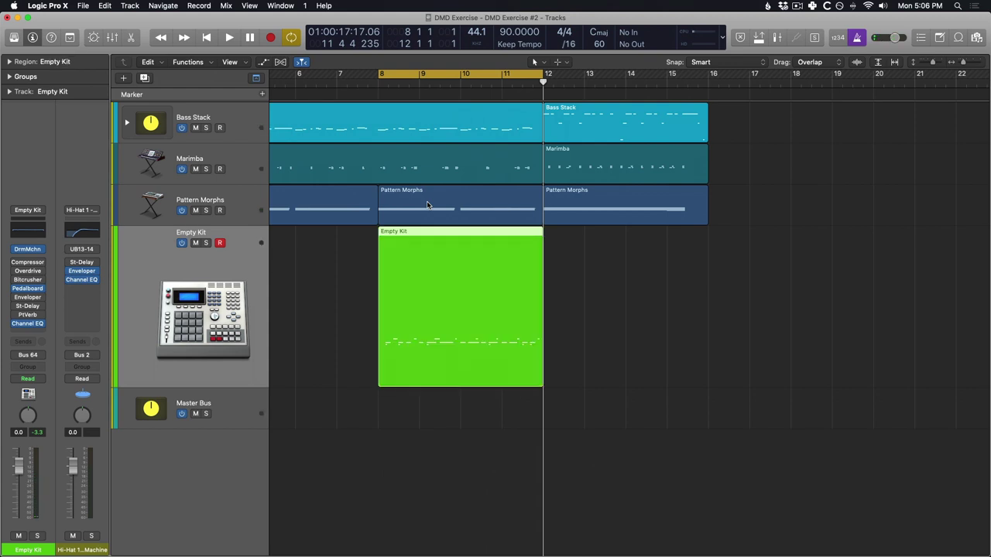
# Open the recorded Empty Kit region in the Piano Roll and delete all notes on the Pattern 23 row
pyautogui.doubleClick(412, 253)
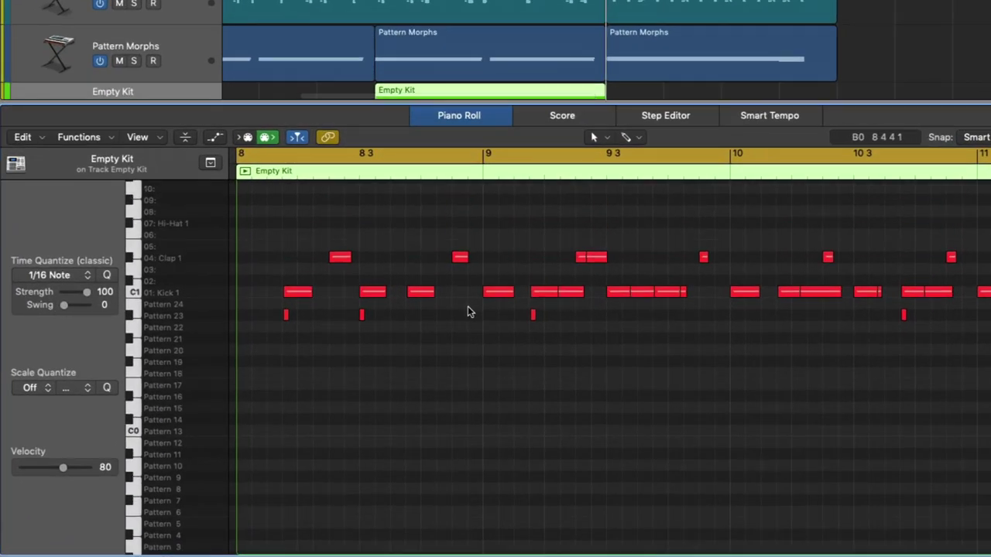
pyautogui.press('space')
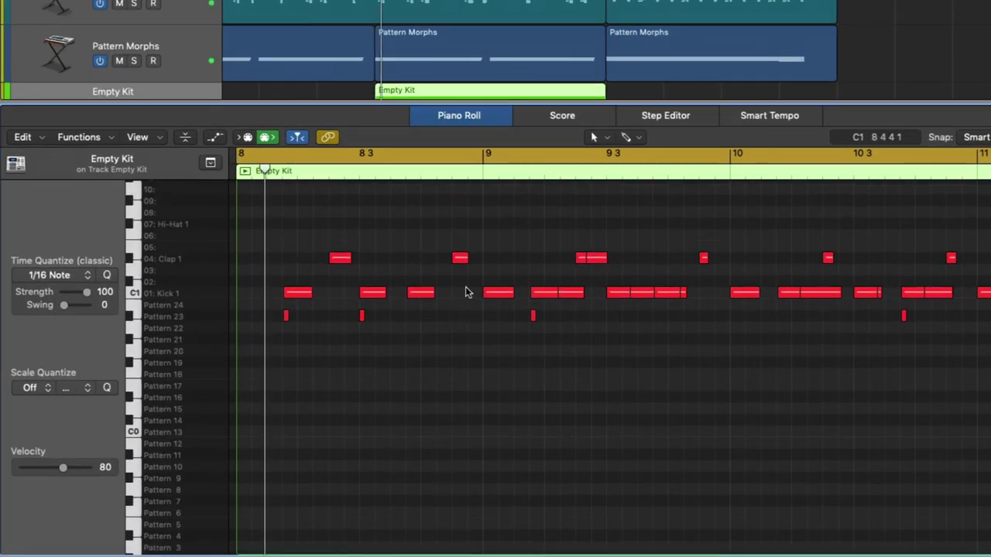
pyautogui.hscroll(-4, 454, 321)
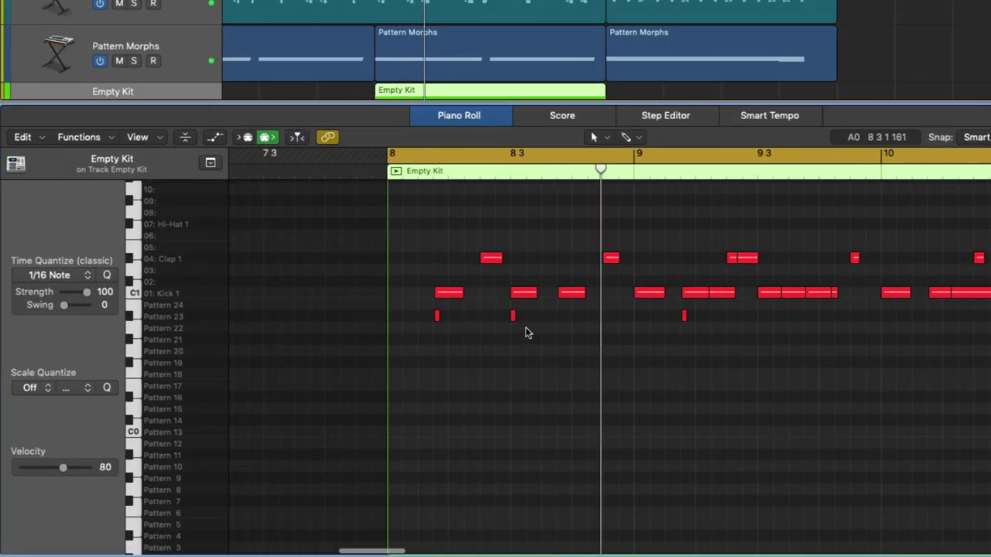
pyautogui.click(215, 322)
pyautogui.press('Delete')
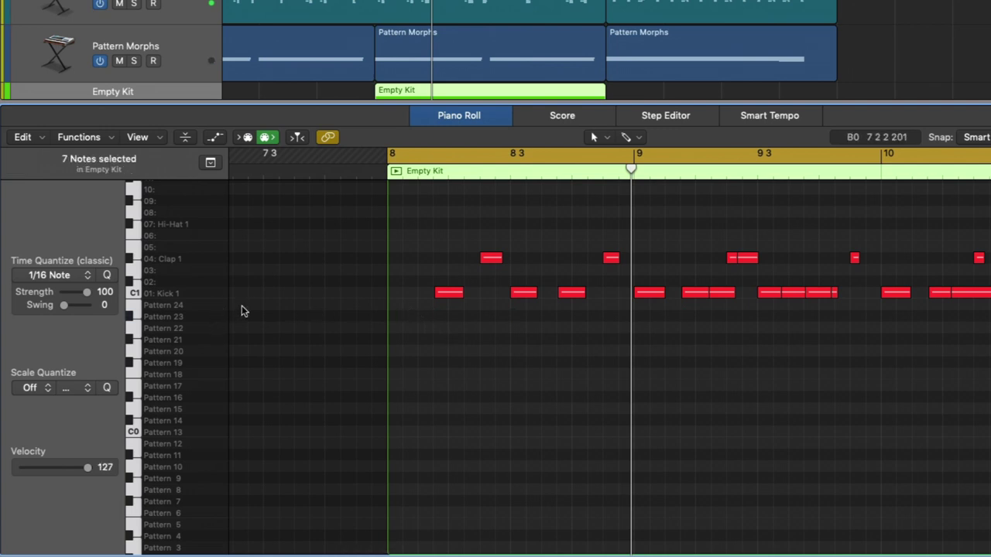
# Copy the Kick 1 note at 8 3 to the start of bar 8 and play back the pattern
pyautogui.moveTo(524, 292); pyautogui.dragTo(393, 298)
pyautogui.press('space')
pyautogui.hscroll(-2, 380, 249)
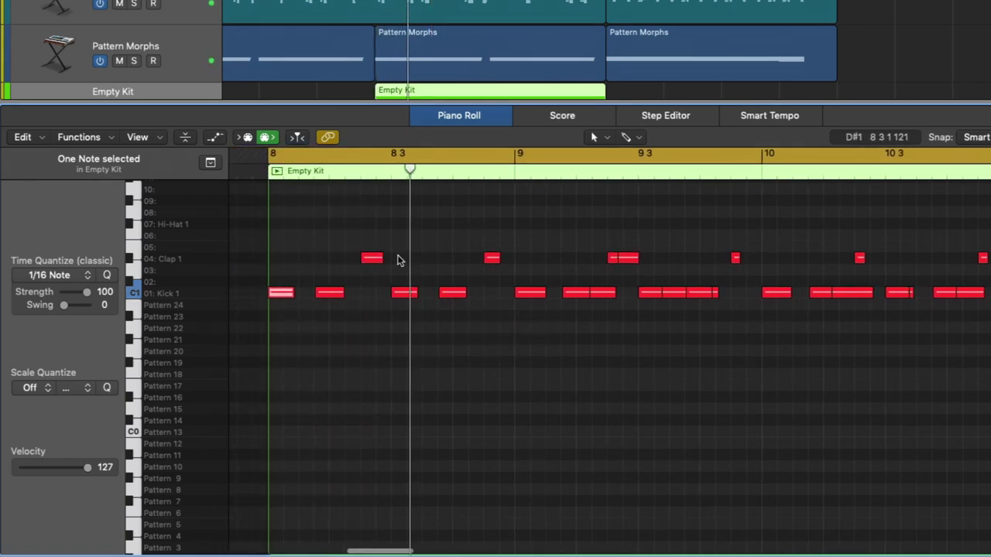
# Stop playback and delete all kick and clap notes from bar 9 onward in the Empty Kit region
pyautogui.hscroll(2, 410, 260)
pyautogui.hscroll(2, 453, 268)
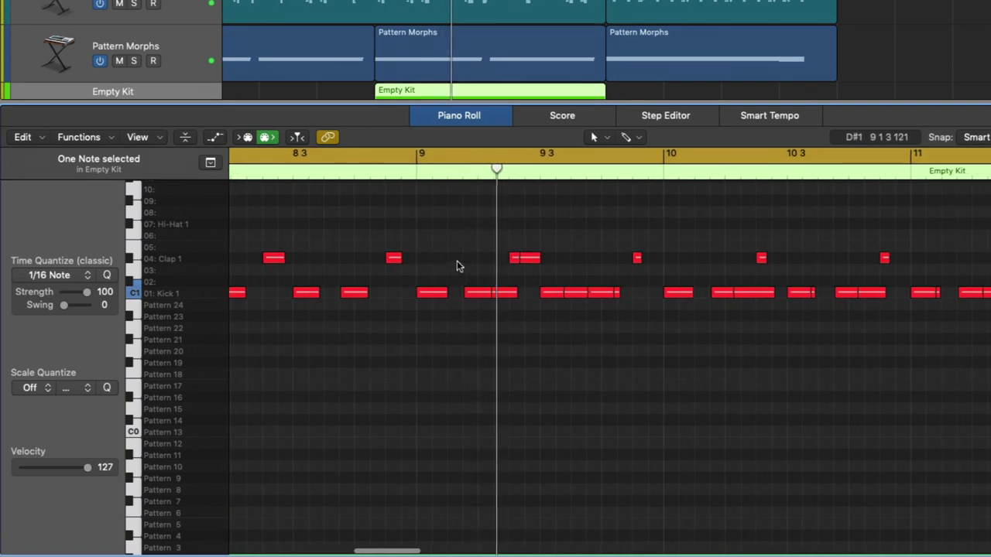
pyautogui.press('space')
pyautogui.moveTo(500, 235); pyautogui.dragTo(990, 350)
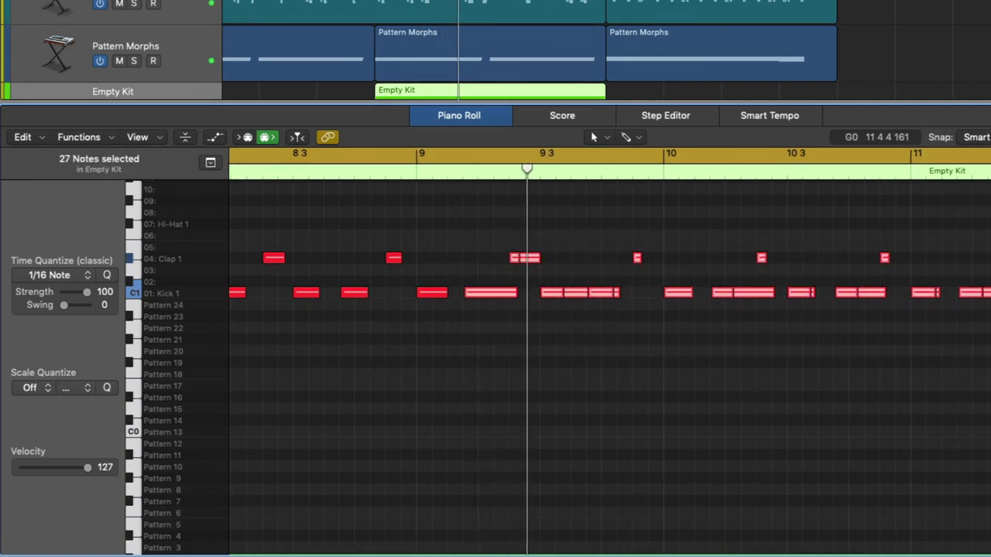
pyautogui.press('Delete')
pyautogui.hscroll(-4, 648, 308)
pyautogui.moveTo(565, 313); pyautogui.dragTo(489, 281)
pyautogui.press('Delete')
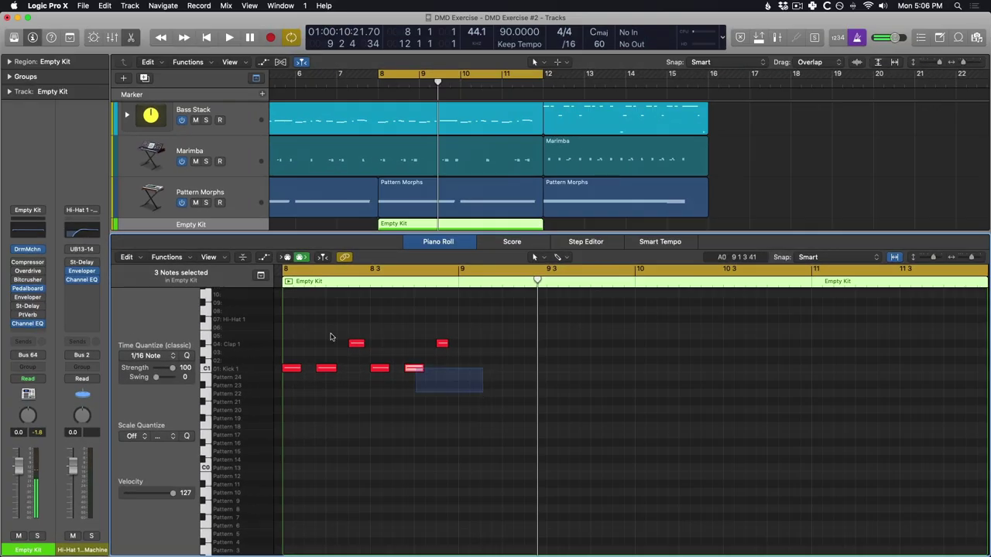
# Repeat the bar 8 kick and clap notes three times to fill bars 9 through 11
pyautogui.moveTo(330, 337); pyautogui.dragTo(255, 324)
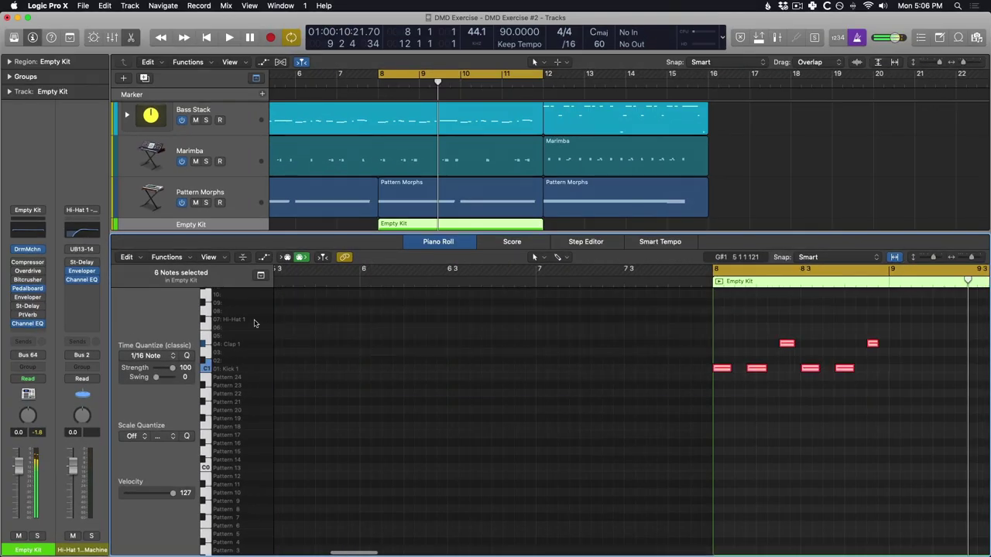
pyautogui.hscroll(10, 402, 365)
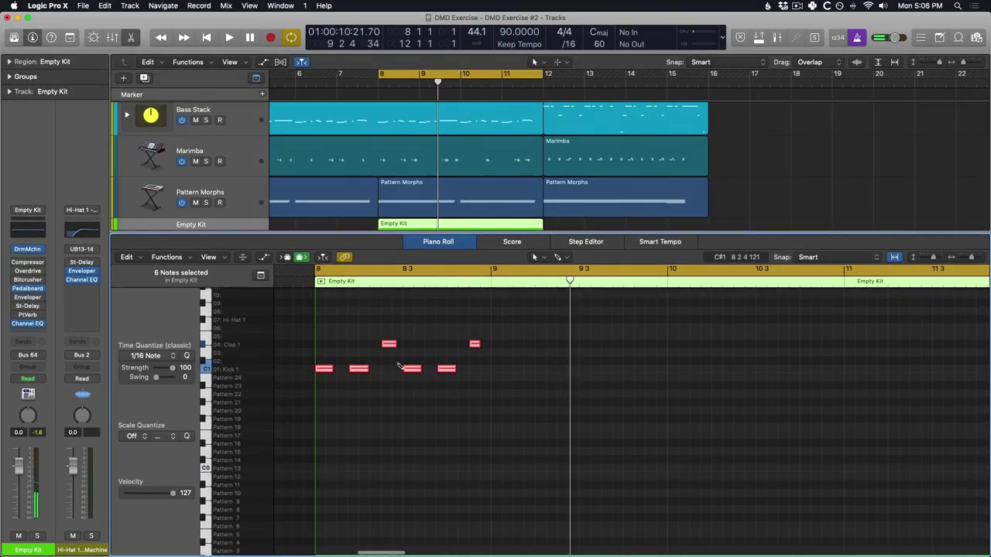
pyautogui.press('super+r')
pyautogui.press('super+r')
pyautogui.press('super+r')
pyautogui.hscroll(2, 453, 370)
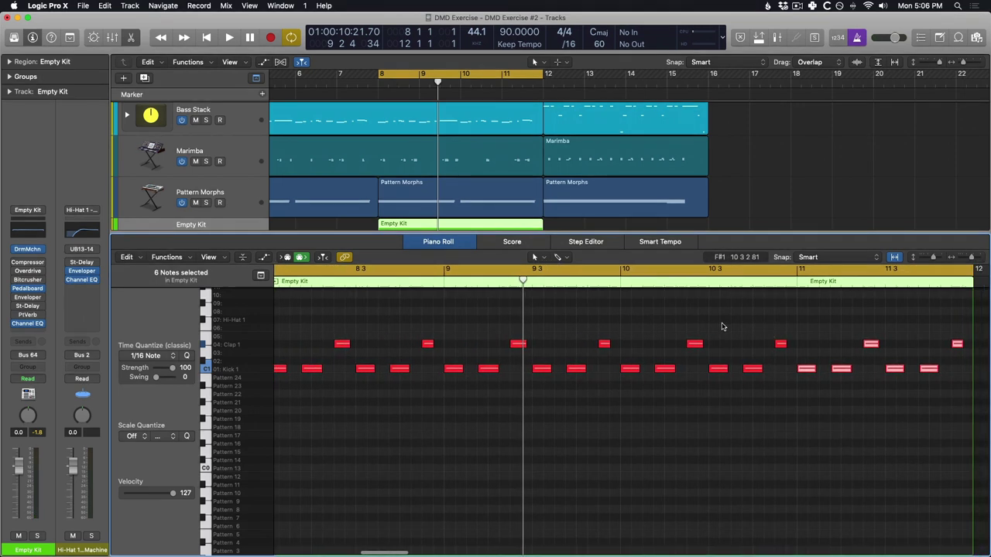
# Quantize all kick and clap notes in the region to 1/16 Note and play back the pattern
pyautogui.press('a')
pyautogui.hscroll(1, 549, 353)
pyautogui.press('a')
pyautogui.press('super+a')
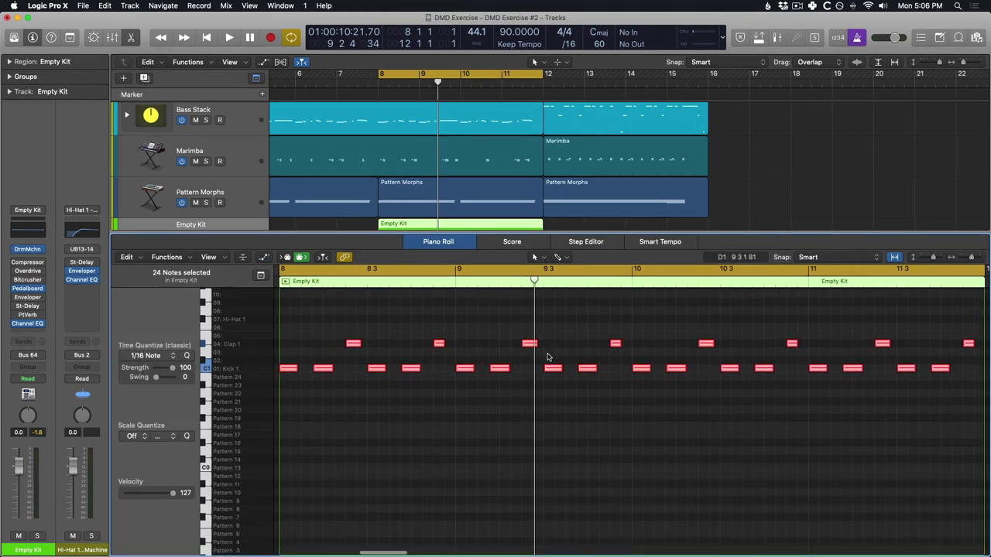
pyautogui.click(186, 355)
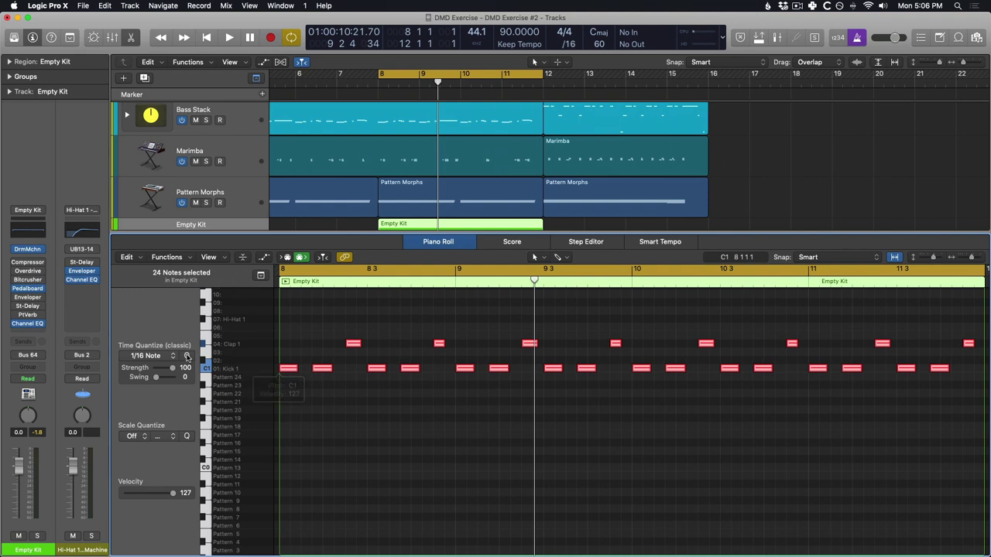
pyautogui.press('space')
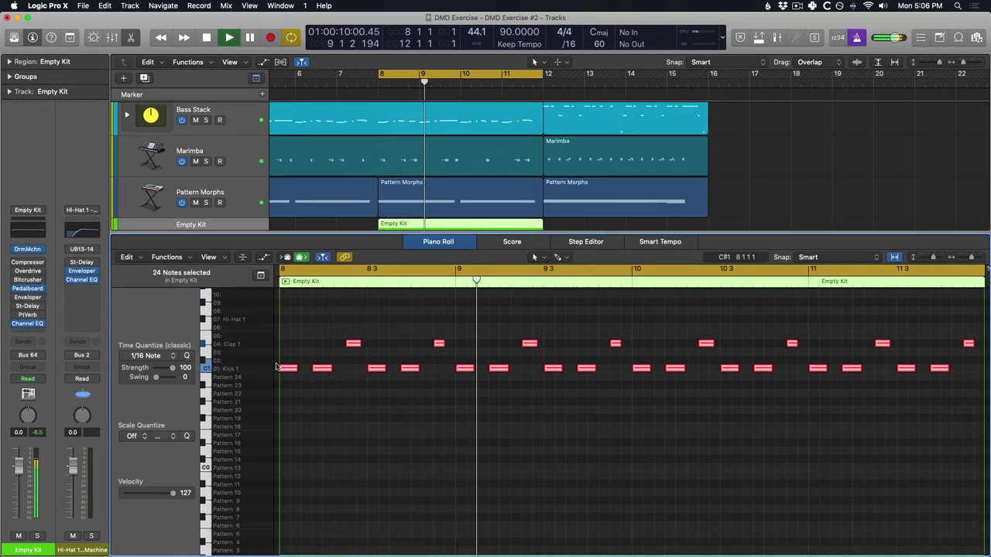
pyautogui.hscroll(1, 280, 364)
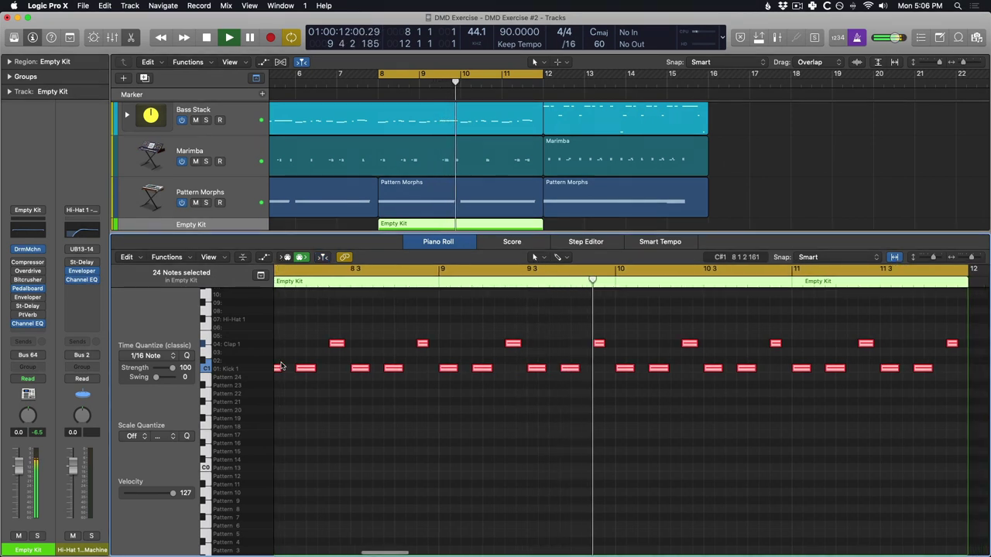
pyautogui.press('space')
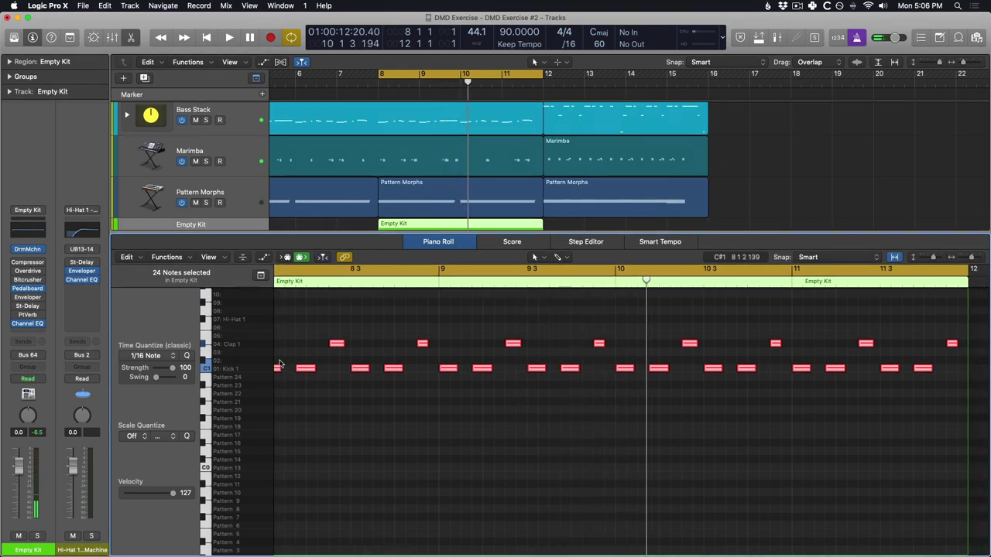
# Close the Piano Roll, show the toolbar and turn on Note Repeat at a 1/16 Note rate
pyautogui.press('e')
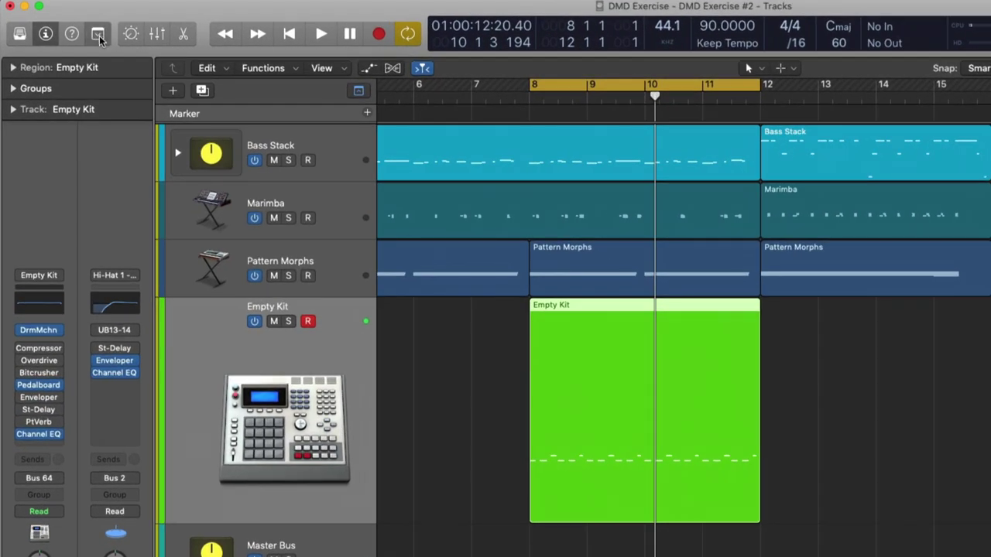
pyautogui.click(98, 35)
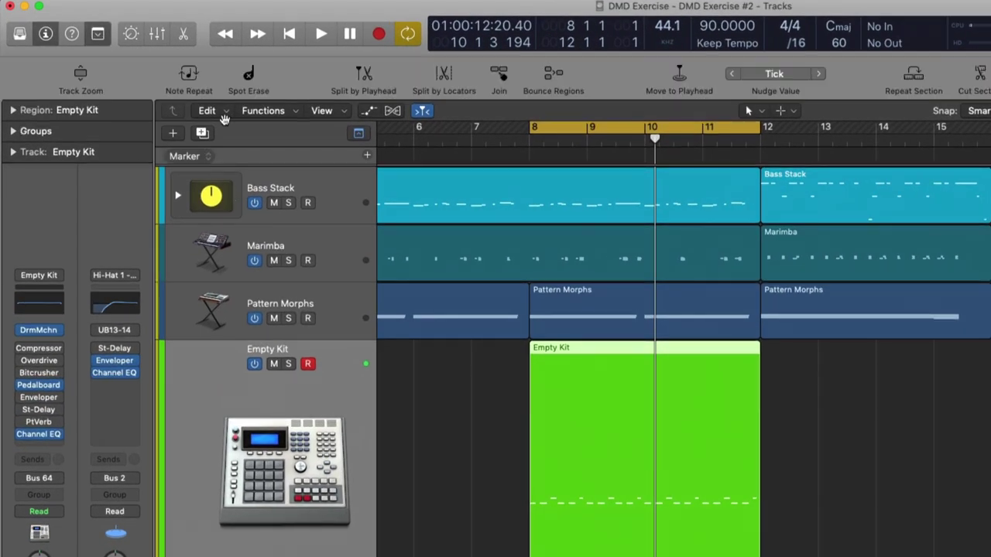
pyautogui.click(188, 71)
pyautogui.hscroll(-3, 432, 267)
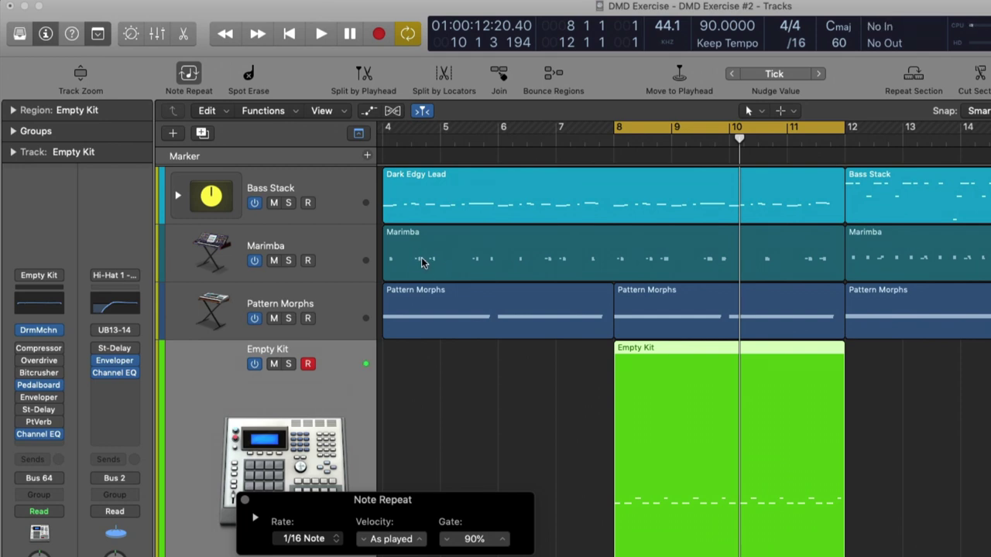
# Record a repeated 1/16 hi-hat part over bars 8 to 12 on the Empty Kit track and turn off Note Repeat
pyautogui.press('space')
pyautogui.press('space')
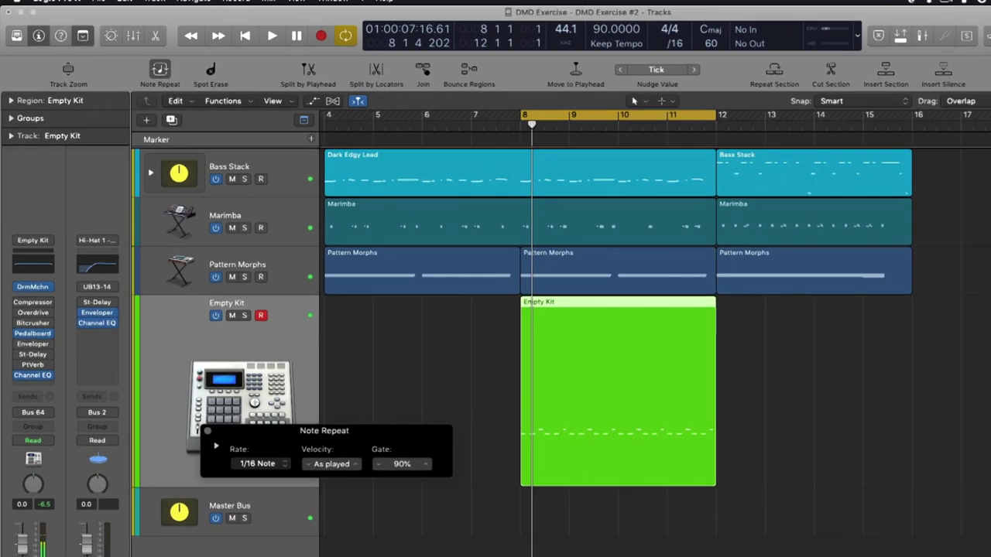
pyautogui.press('r')
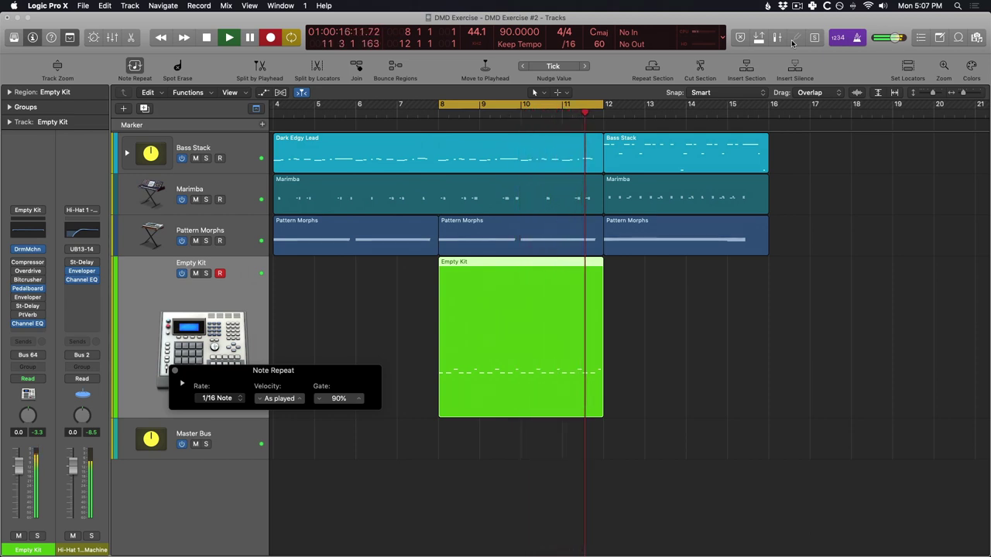
pyautogui.press('space')
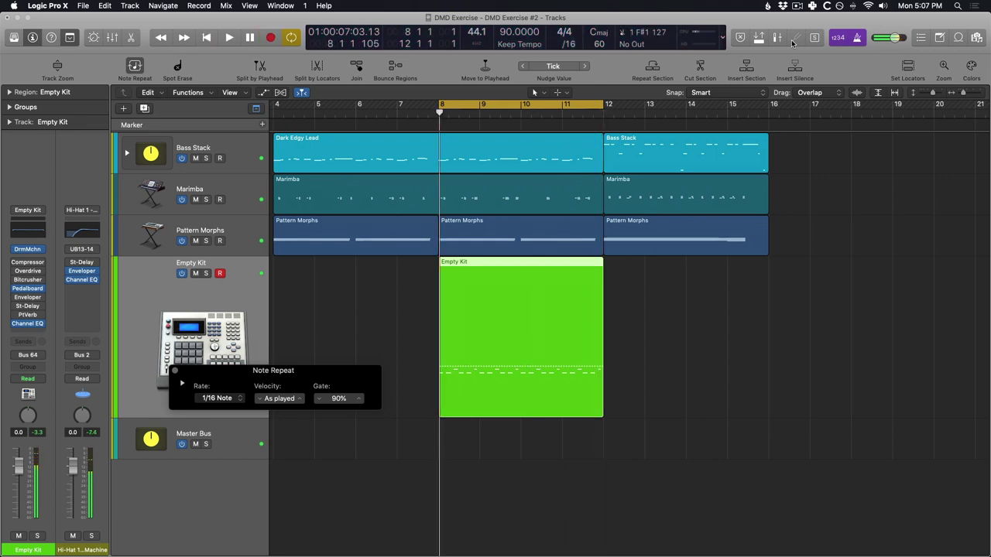
pyautogui.click(139, 67)
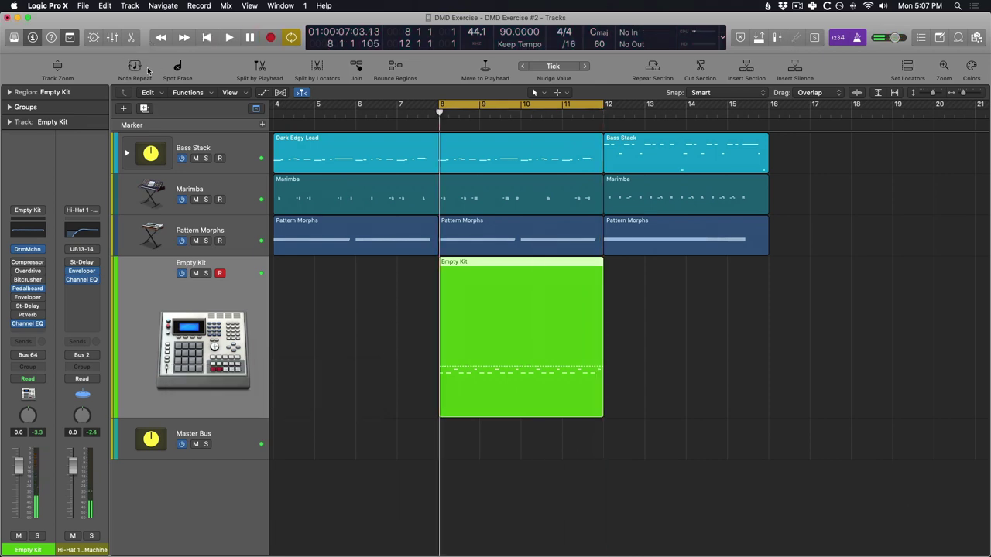
# Open the Empty Kit region in the Piano Roll, audition the hi-hats in bar 8 and choose the Brush Tool
pyautogui.doubleClick(511, 274)
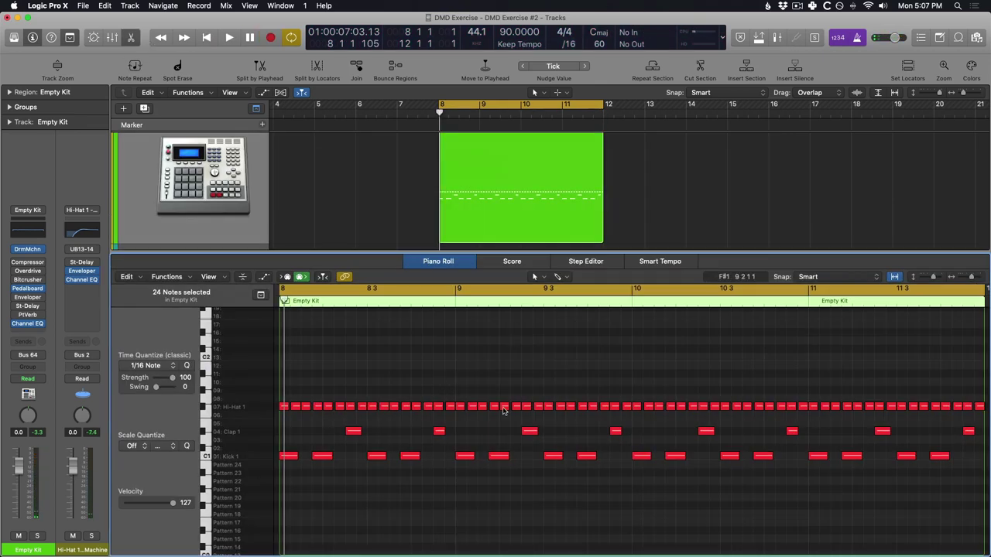
pyautogui.hscroll(-4, 503, 411)
pyautogui.moveTo(519, 486); pyautogui.dragTo(325, 379)
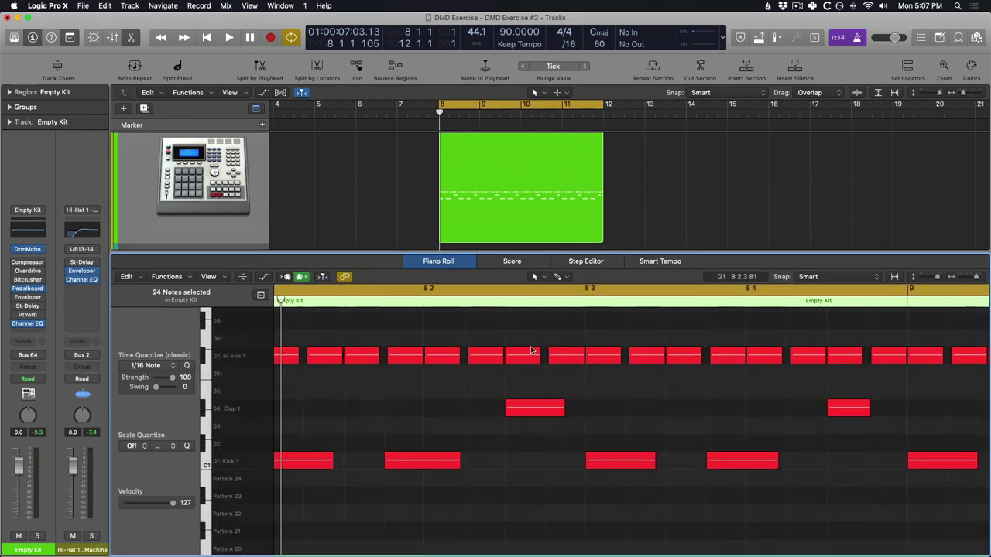
pyautogui.hscroll(-3, 531, 350)
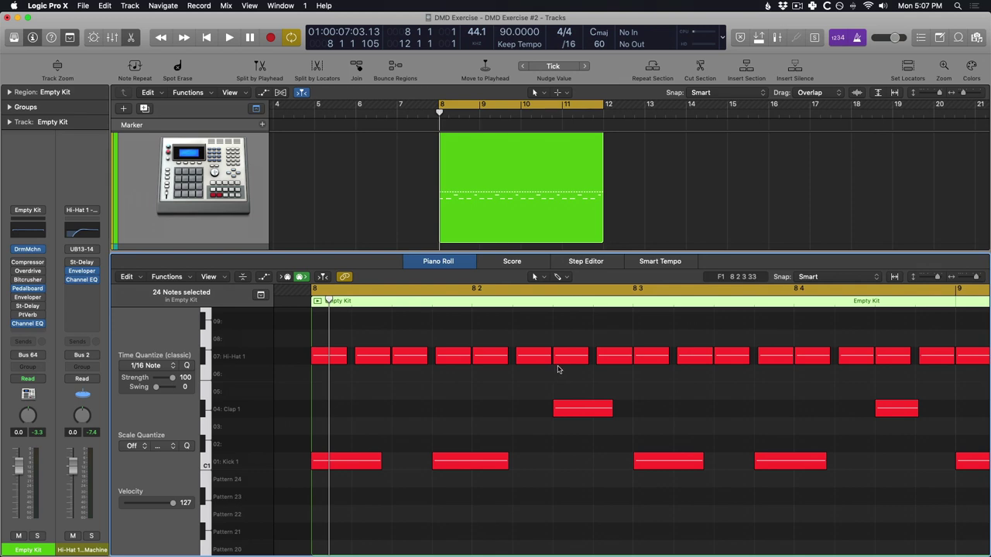
pyautogui.press('space')
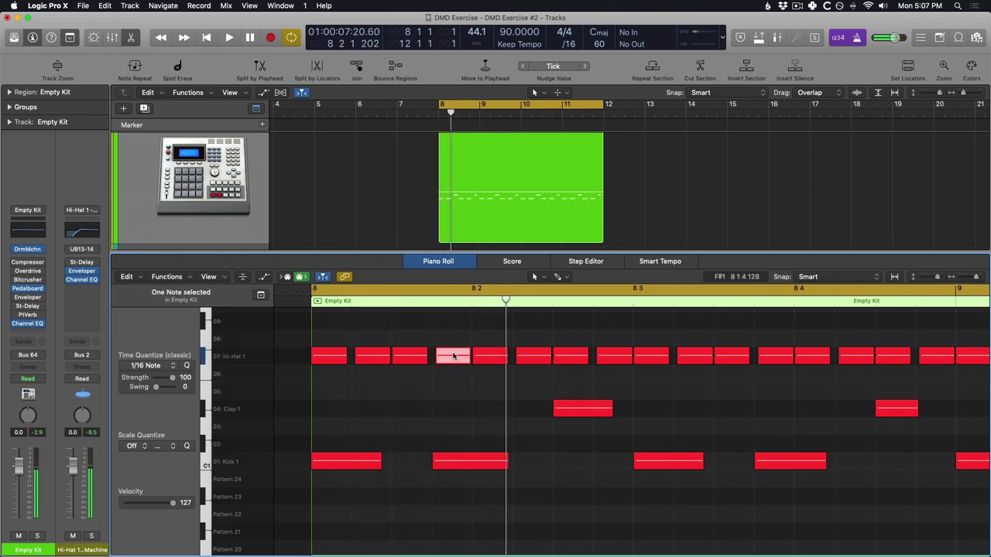
pyautogui.press('t')
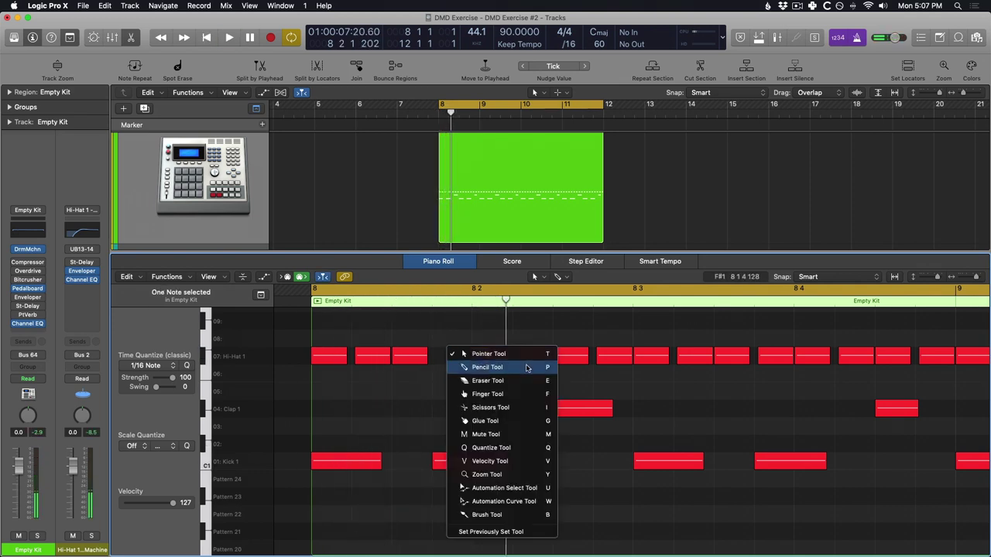
pyautogui.click(495, 513)
# Brush out the Hi-Hat 1 notes at 8 1 4 and 8 2 3 while checking the groove in playback
pyautogui.press('space')
pyautogui.click(494, 359)
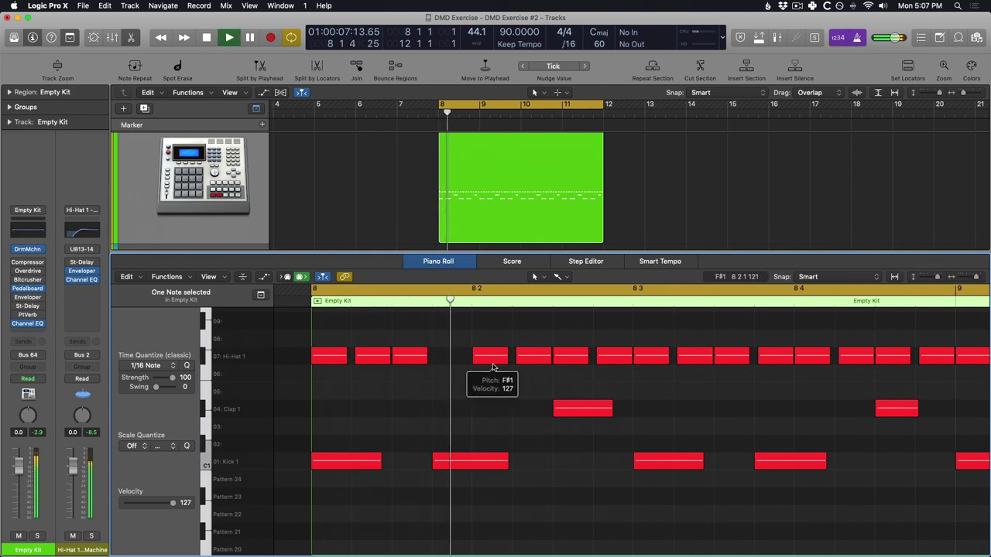
pyautogui.press('space')
pyautogui.click(574, 354)
pyautogui.press('space')
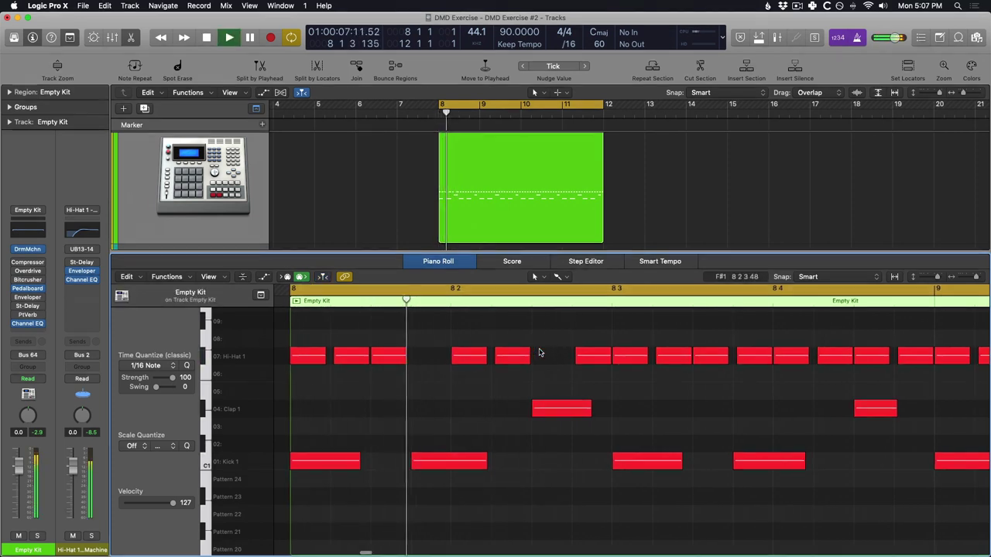
pyautogui.press('space')
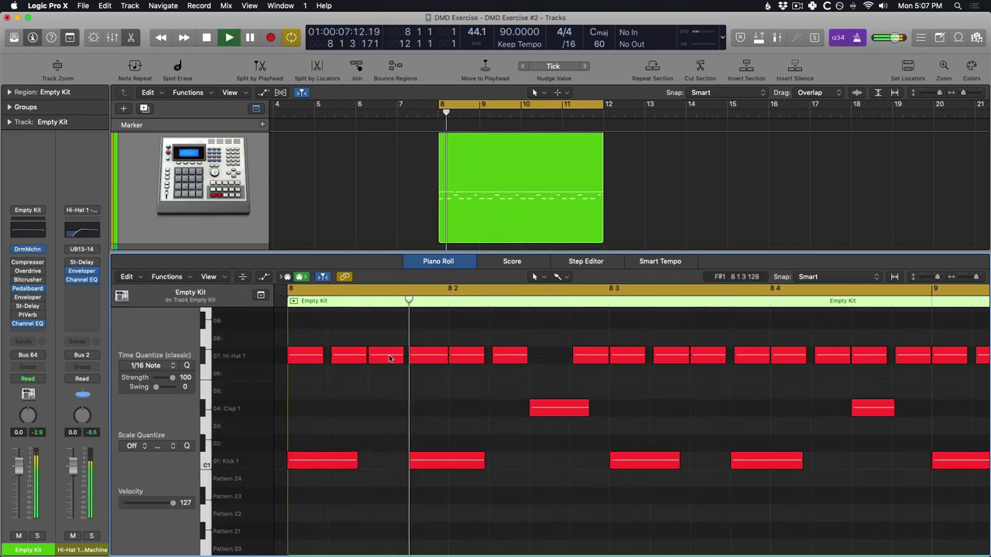
pyautogui.click(387, 355)
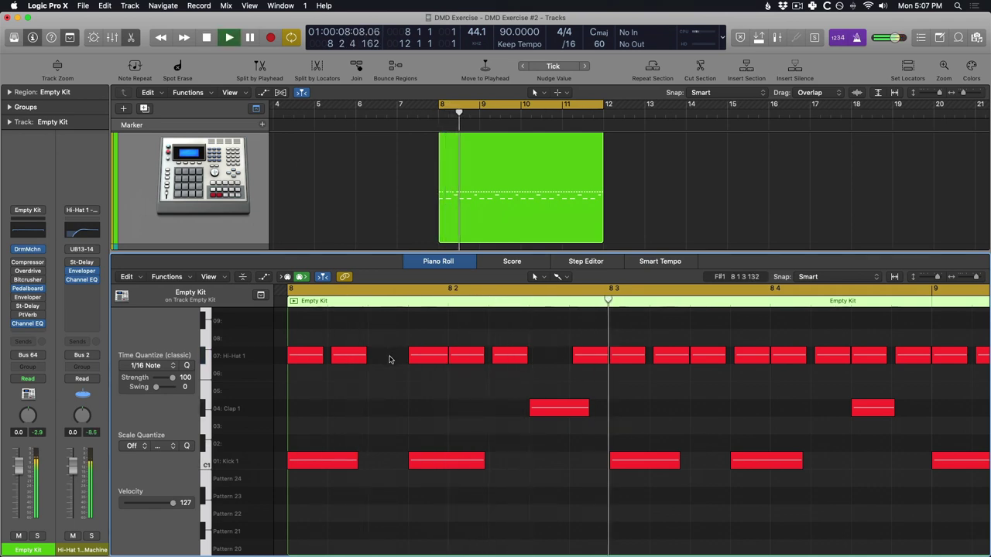
pyautogui.click(390, 356)
pyautogui.click(436, 355)
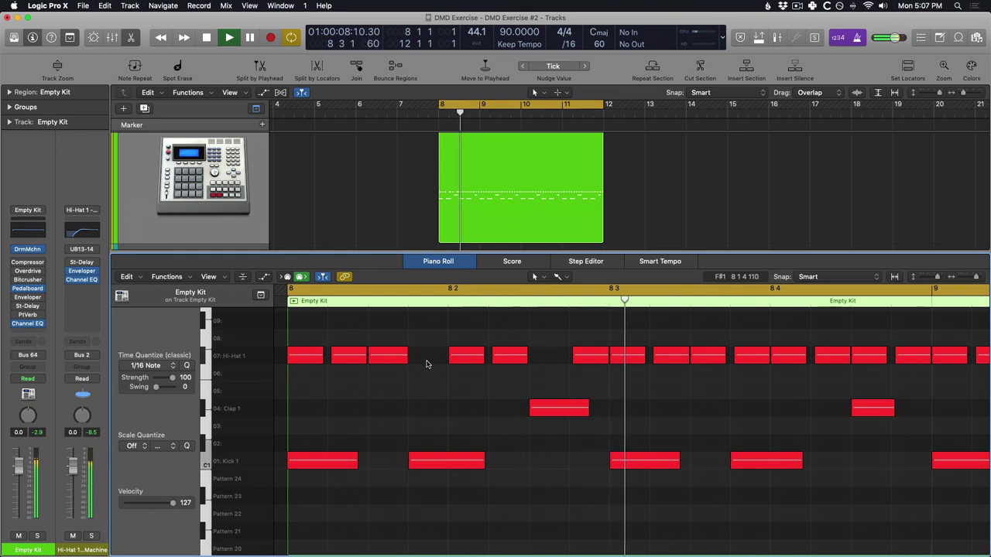
# Brush out the Hi-Hat 1 notes at 8 4 3 and 8 2 1, and brush the note at 8 1 4 back in
pyautogui.hscroll(3, 463, 362)
pyautogui.press('space')
pyautogui.hscroll(2, 466, 353)
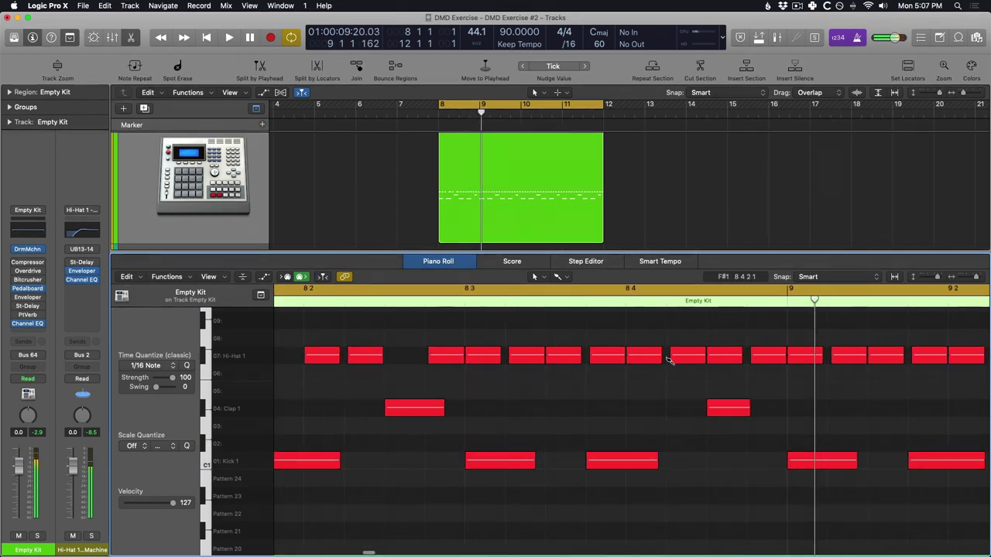
pyautogui.press('space')
pyautogui.hscroll(-6, 726, 363)
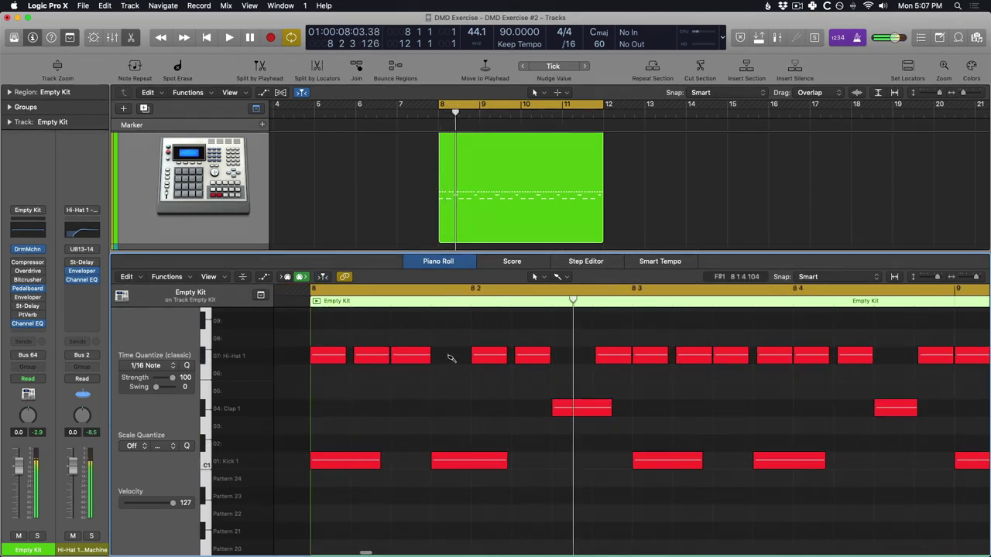
pyautogui.press('space')
pyautogui.hscroll(2, 493, 357)
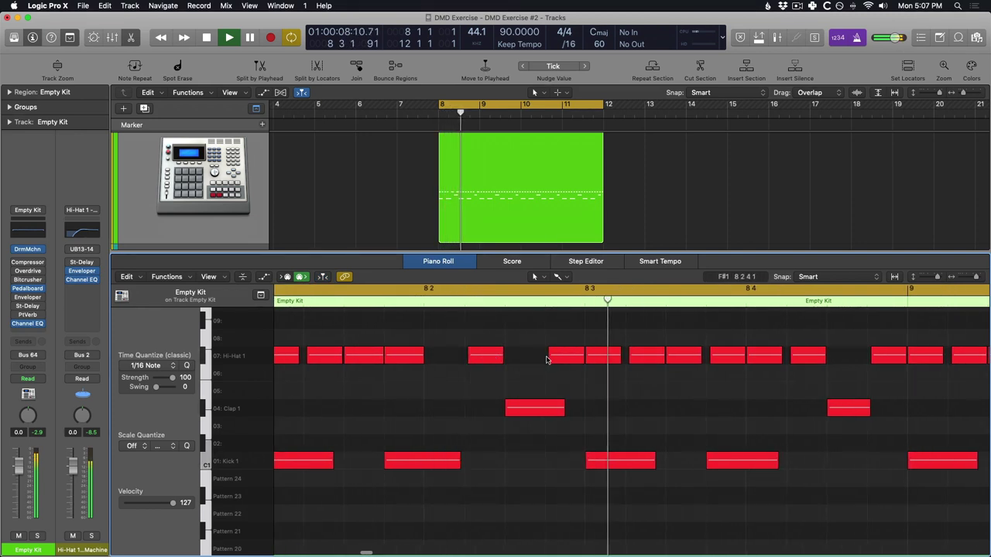
# Stop playback and brush out the Hi-Hat 1 notes from 8 4 4 through 9 2 3
pyautogui.hscroll(3, 560, 359)
pyautogui.hscroll(5, 558, 382)
pyautogui.press('space')
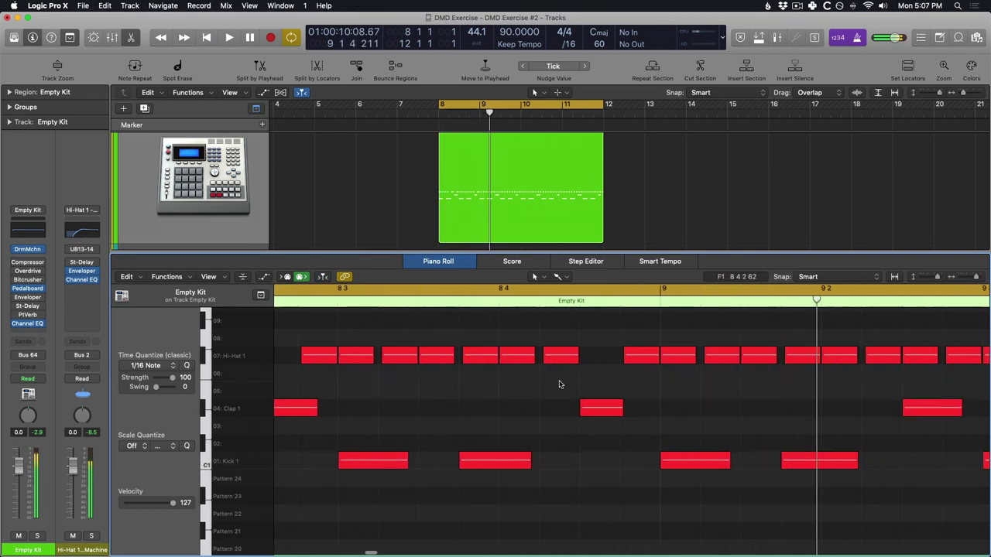
pyautogui.hscroll(3, 592, 354)
pyautogui.moveTo(523, 338); pyautogui.dragTo(839, 368)
# Brush out the Hi-Hat 1 note at 8 2 4 and play back the pattern
pyautogui.press('super+Left')
pyautogui.press('super+Left')
pyautogui.hscroll(1, 821, 364)
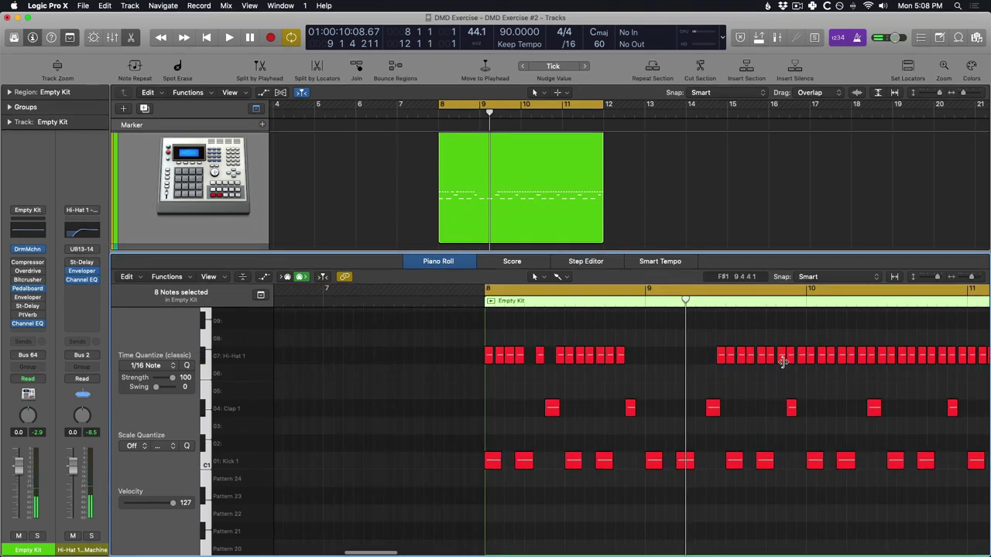
pyautogui.click(564, 356)
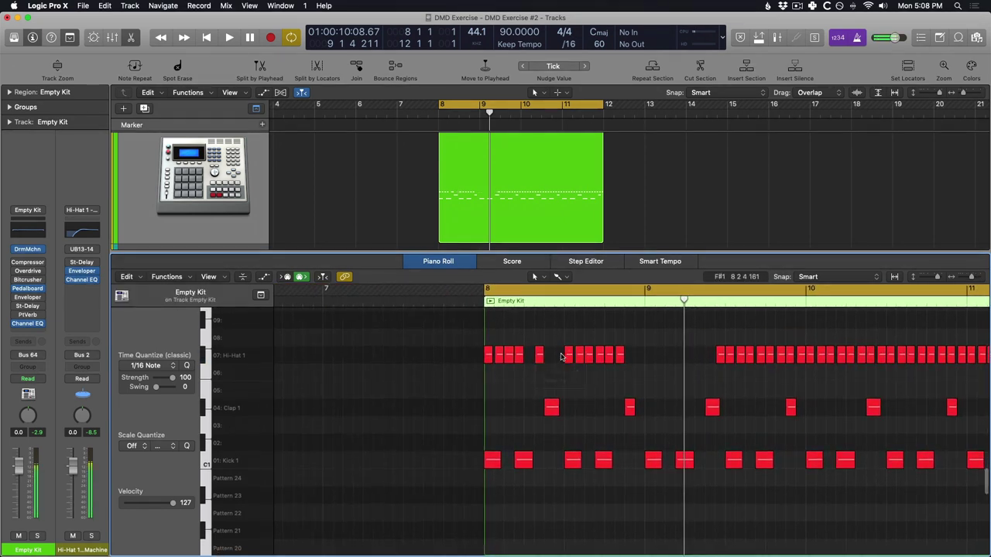
pyautogui.press('space')
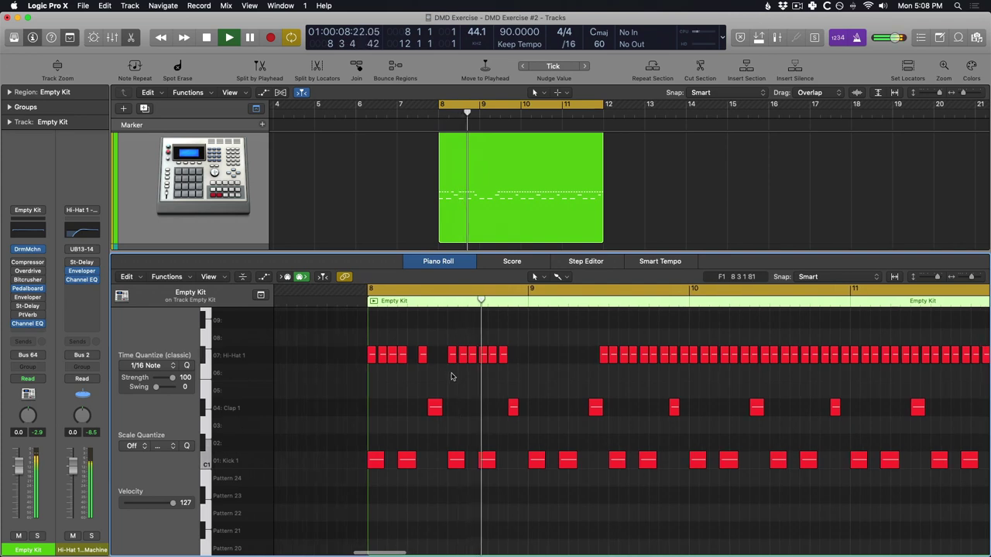
# Stop playback and delete all Hi-Hat 1 notes in bars 9 through 11, keeping only the bar 8 pattern
pyautogui.press('space')
pyautogui.moveTo(514, 335); pyautogui.dragTo(952, 367)
pyautogui.press('Delete')
pyautogui.hscroll(-3, 462, 377)
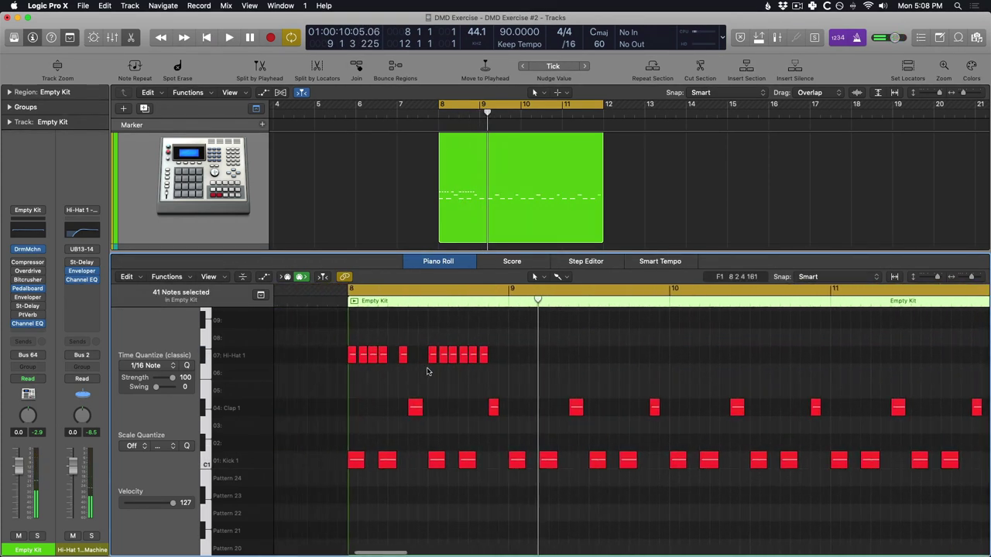
# Repeat the bar 8 Hi-Hat 1 pattern three times to fill bars 9 through 11, and play it back
pyautogui.moveTo(540, 379); pyautogui.dragTo(318, 339)
pyautogui.press('super+r')
pyautogui.press('super+r')
pyautogui.press('super+r')
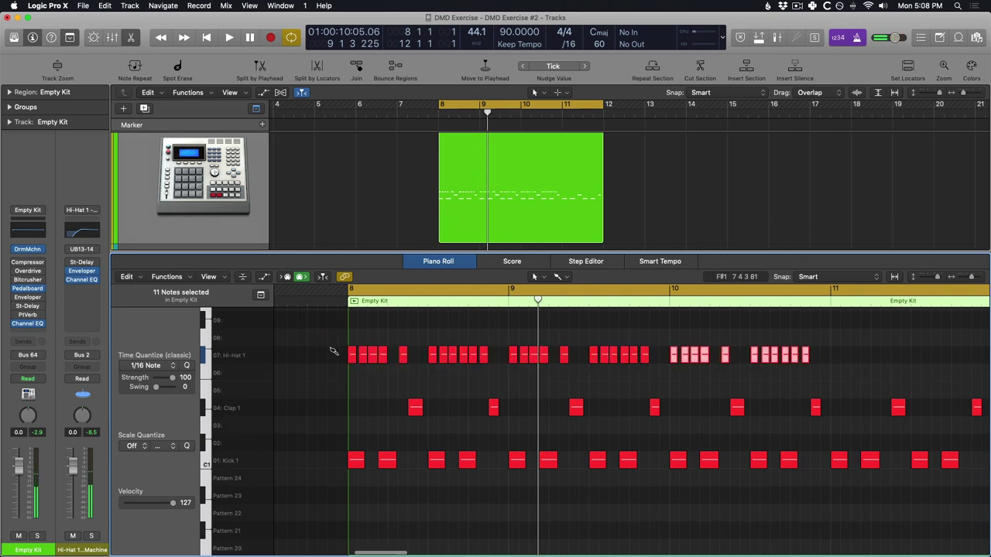
pyautogui.press('space')
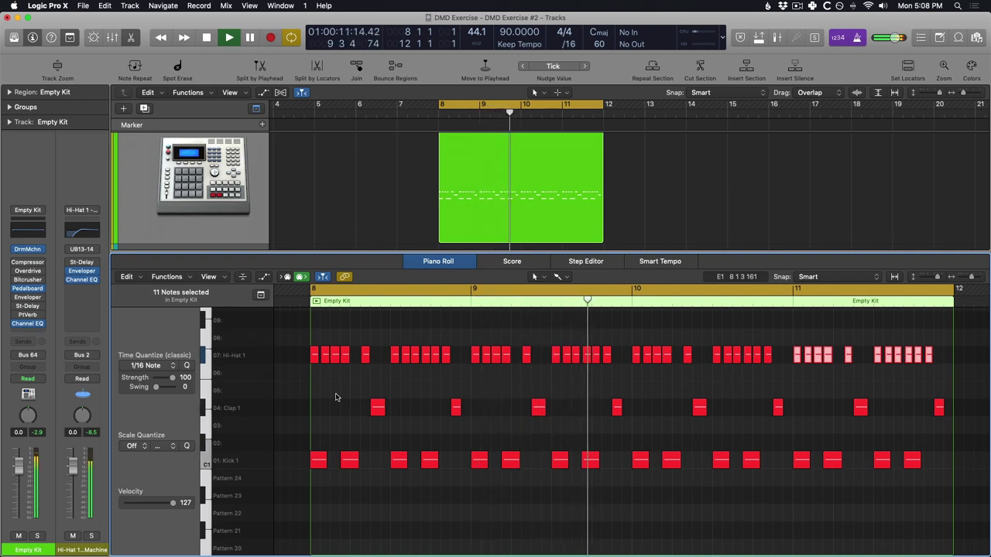
# Lower the Bass Stack, Marimba and Pattern Morphs faders together to -5.0, -15.0 and -5.0 dB, and check the balance in playback
pyautogui.press('p')
pyautogui.press('x')
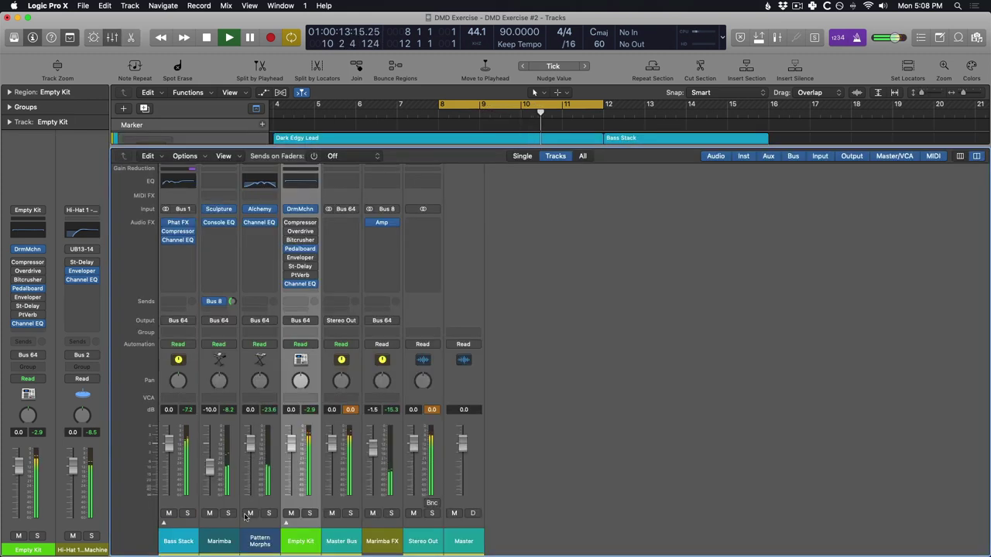
pyautogui.click(186, 540)
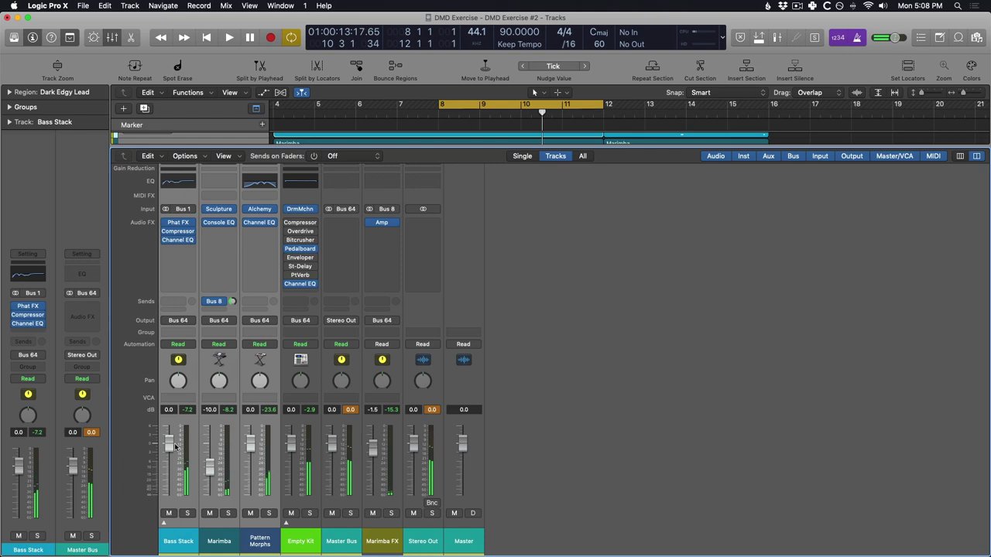
pyautogui.keyDown('shift'); pyautogui.click(255, 526); pyautogui.keyUp('shift')
pyautogui.moveTo(169, 443); pyautogui.dragTo(170, 459)
pyautogui.press('space')
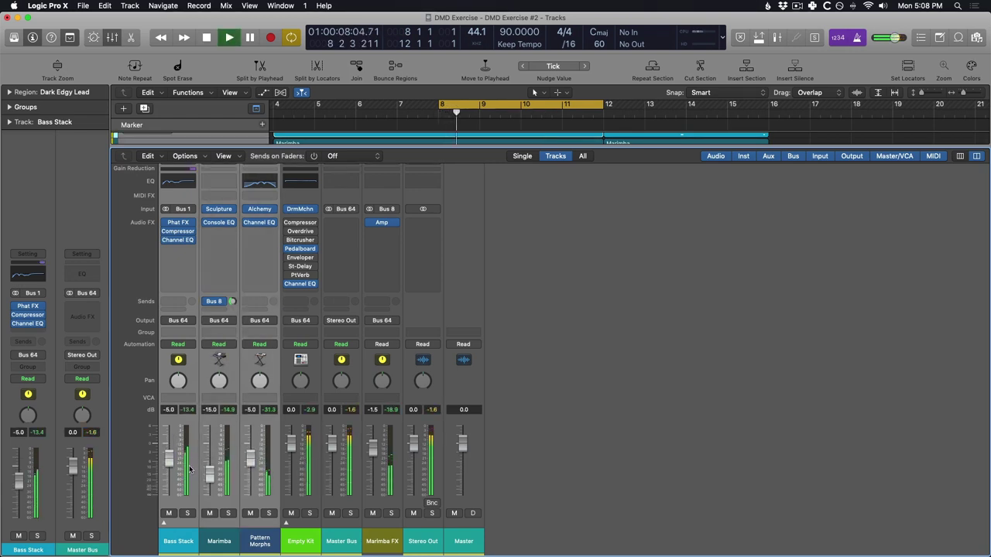
# Return to the drum region's notes, select all of them and quantize them to 1/16 notes
pyautogui.press('x')
pyautogui.doubleClick(457, 374)
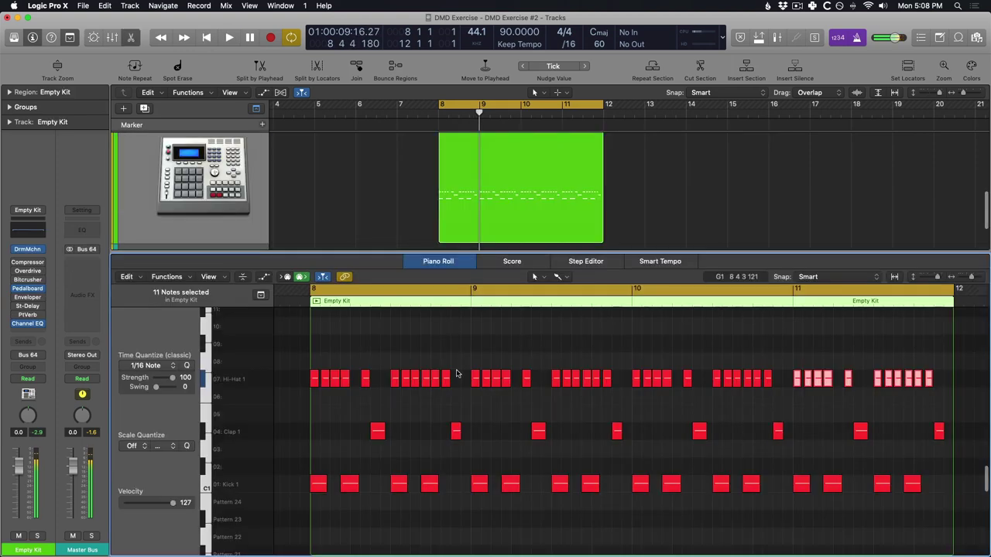
pyautogui.press('super+a')
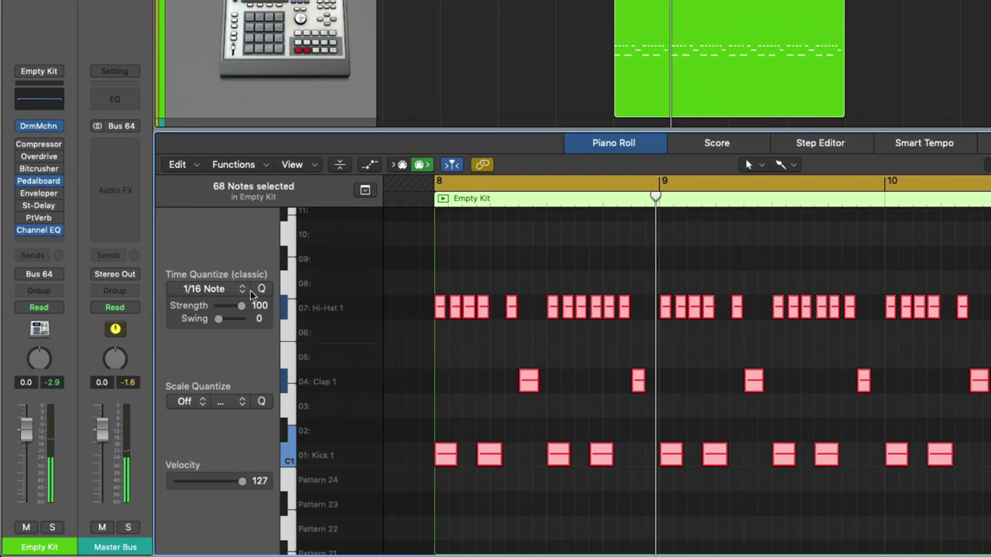
pyautogui.click(262, 289)
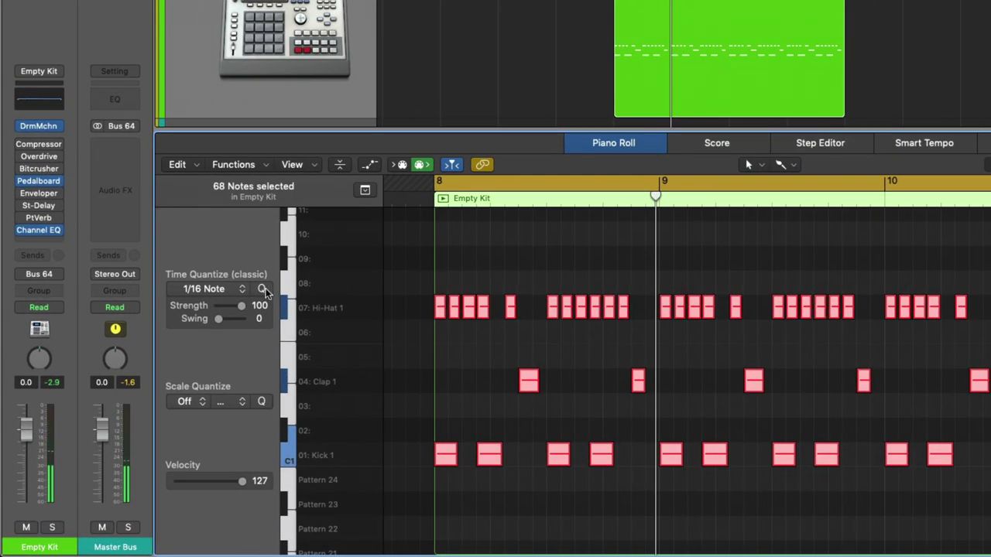
# Apply the Humanize MIDI transform to all selected drum notes and close the transform window
pyautogui.click(256, 167)
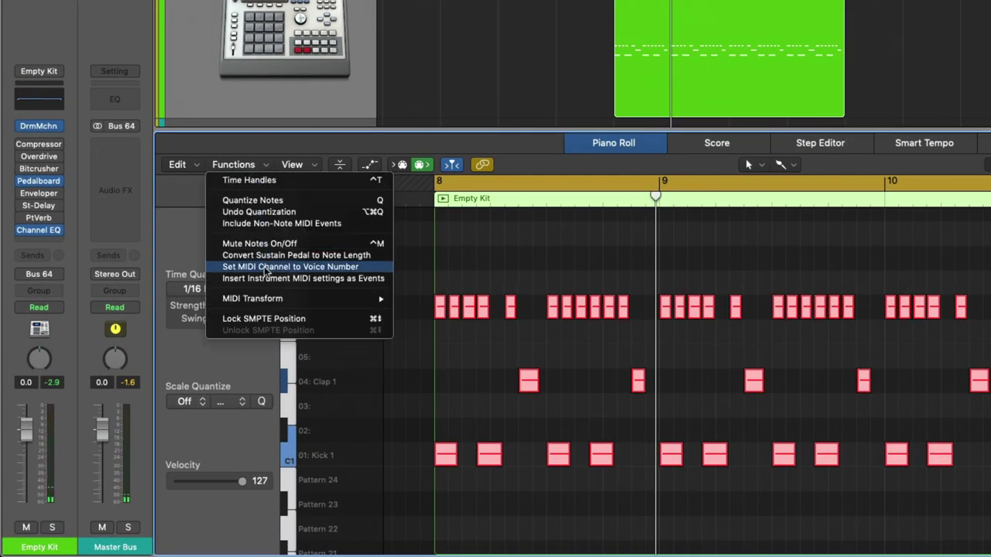
pyautogui.moveTo(272, 301)
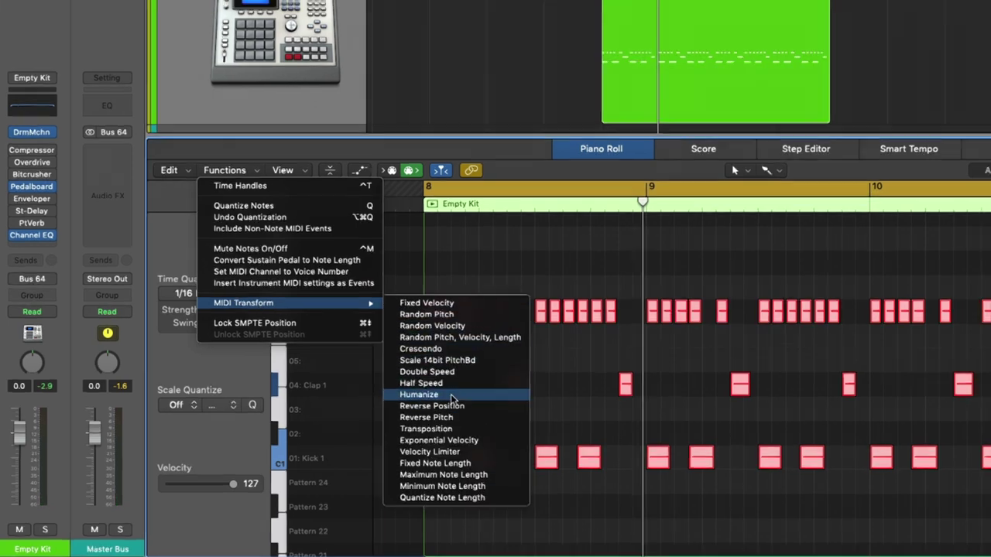
pyautogui.click(430, 390)
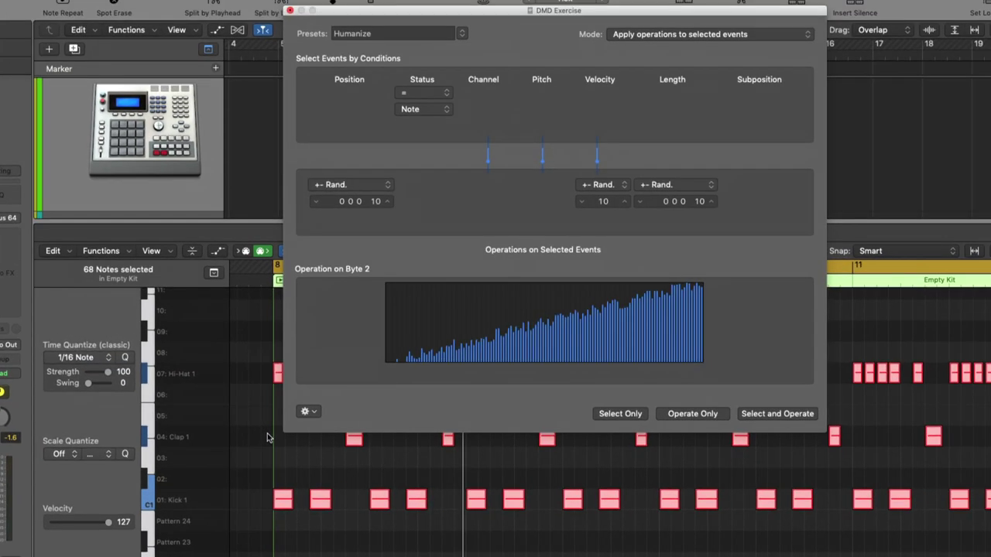
pyautogui.click(681, 415)
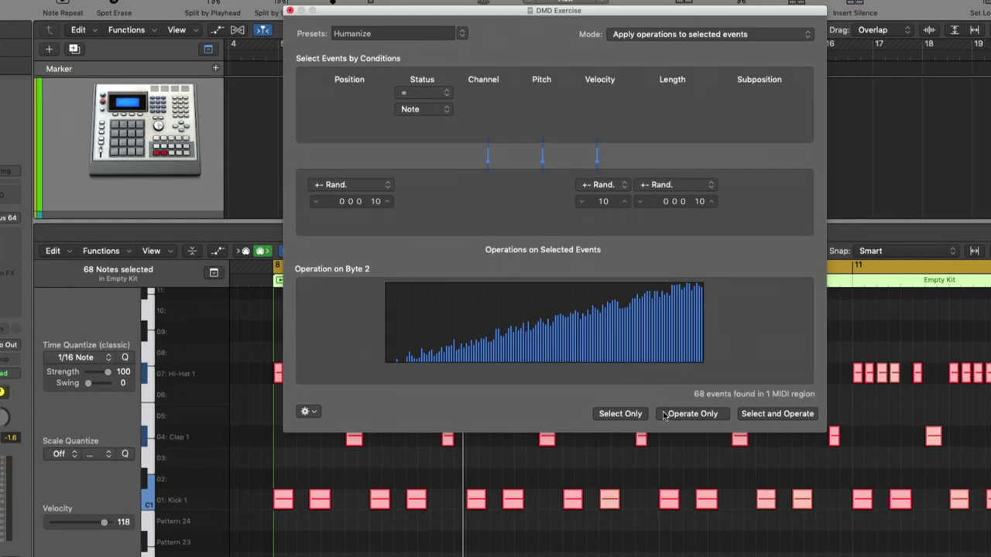
pyautogui.click(289, 10)
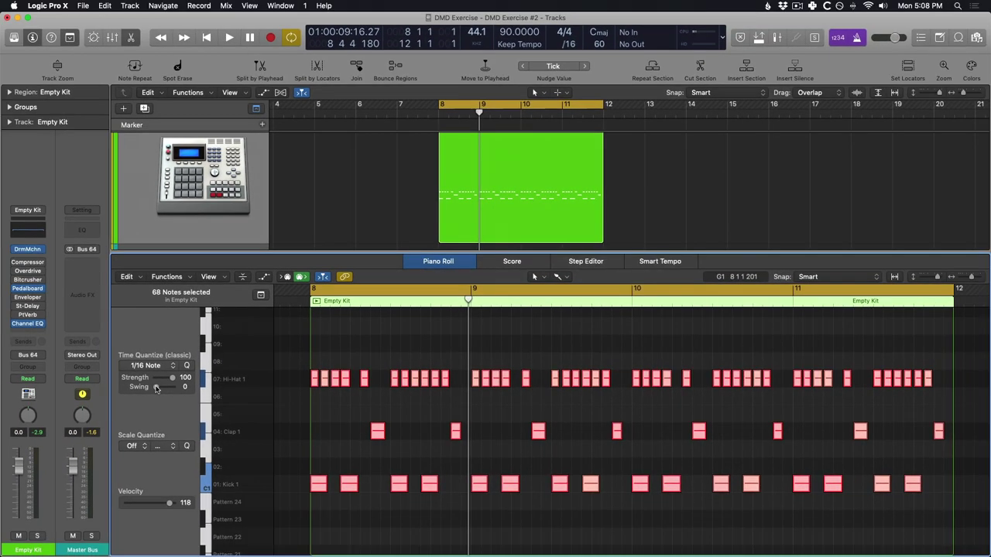
# Play back the pattern and set the quantize swing of the selected drum notes to 40
pyautogui.press('space')
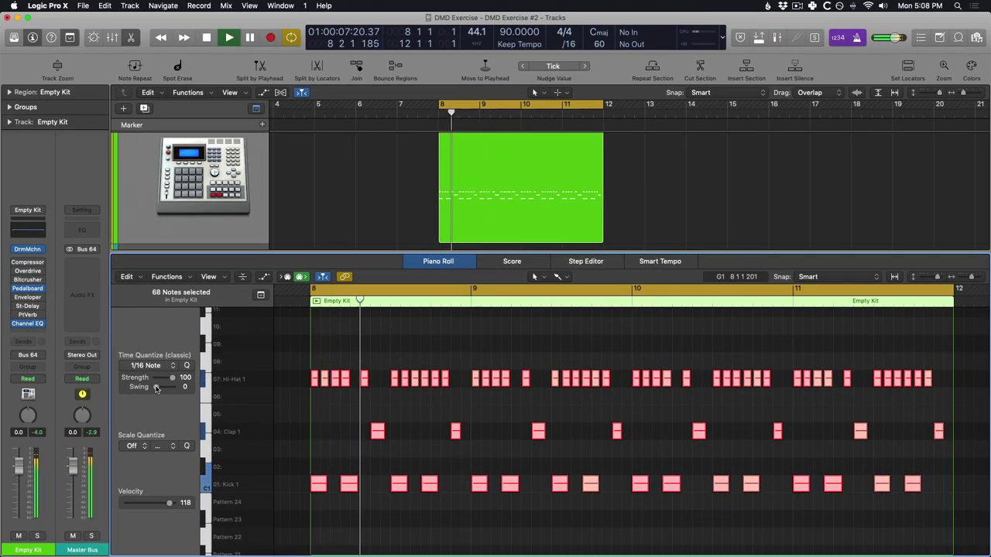
pyautogui.moveTo(156, 389); pyautogui.dragTo(163, 389)
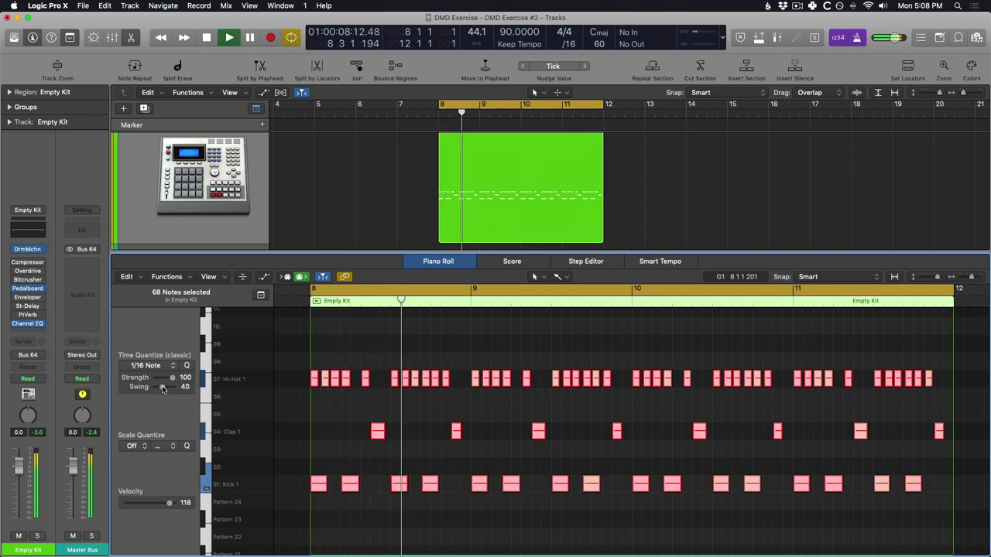
# Raise the Bass Stack, Marimba and Pattern Morphs faders together to -2.5, -12.5 and -2.5 dB, and stop playback
pyautogui.press('x')
pyautogui.click(191, 533)
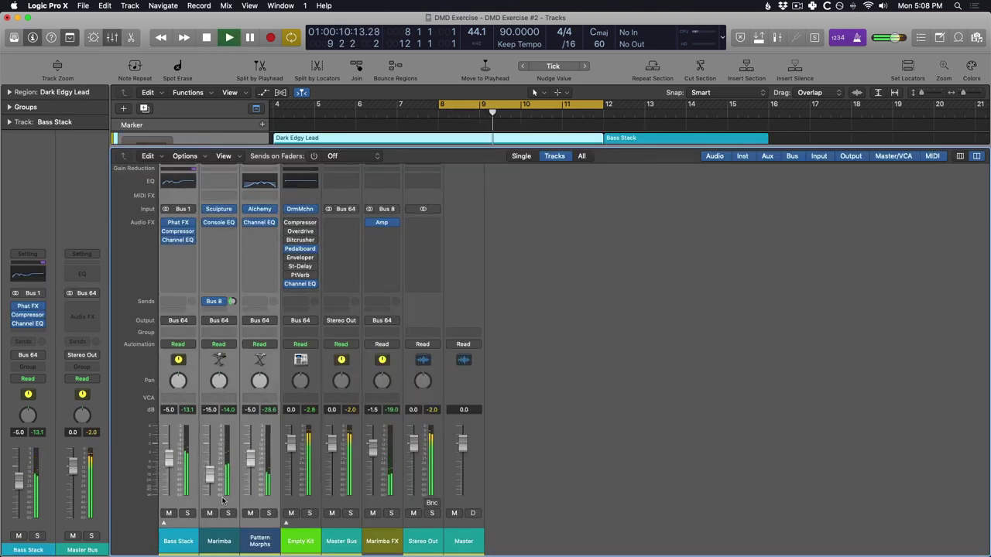
pyautogui.moveTo(169, 460); pyautogui.dragTo(169, 454)
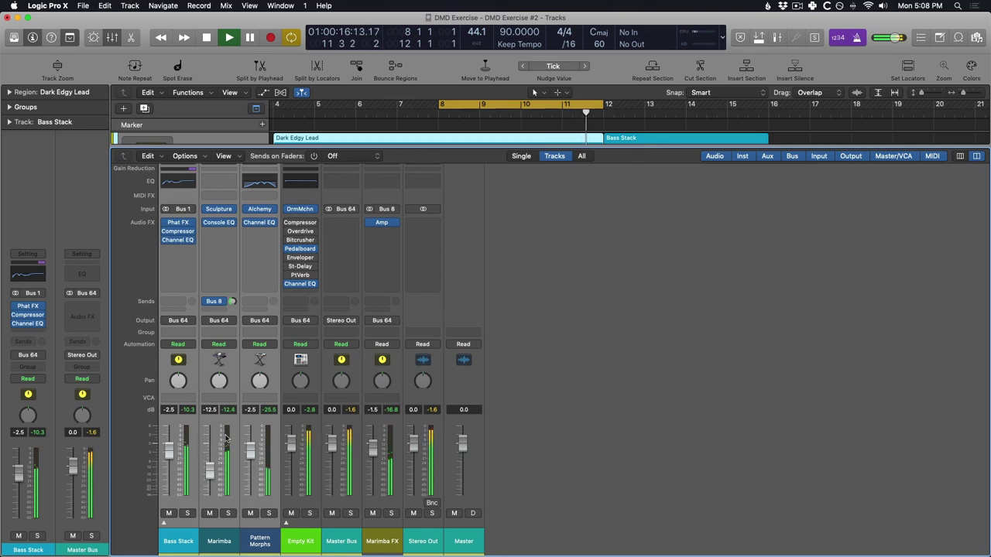
pyautogui.press('space')
pyautogui.press('x')
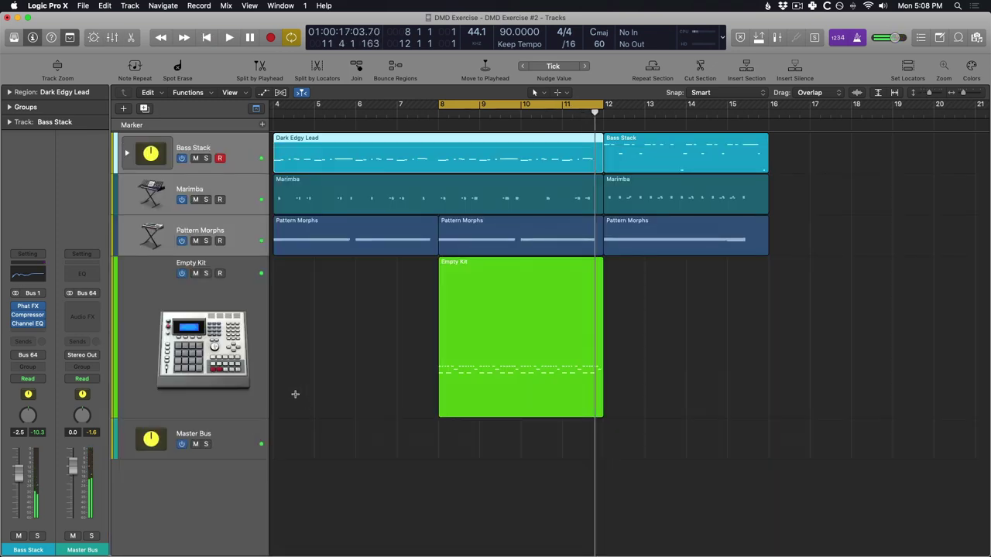
# Load the Rim - Trap Door snare piece onto the empty D1 pad of the Empty Kit and close the kit editor
pyautogui.click(458, 299)
pyautogui.press('p')
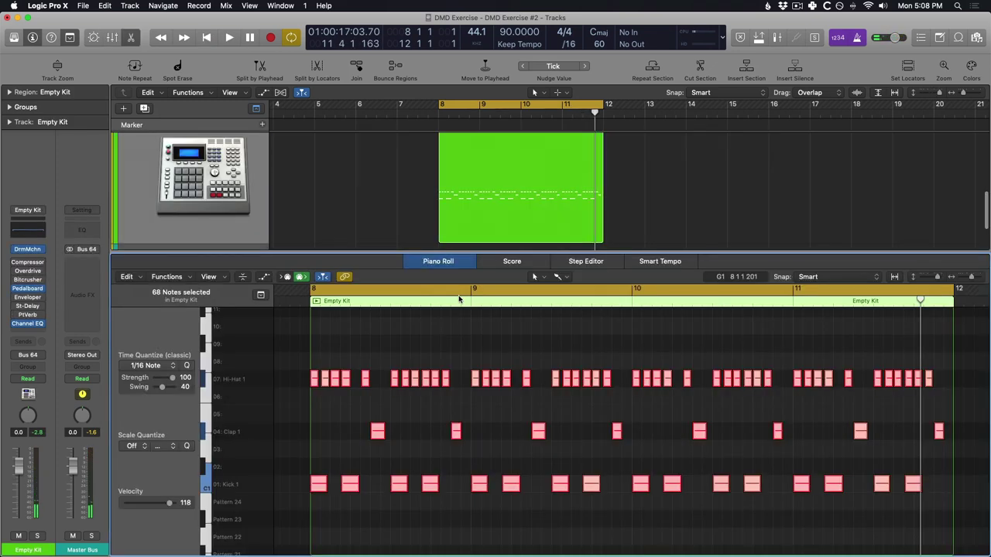
pyautogui.press('p')
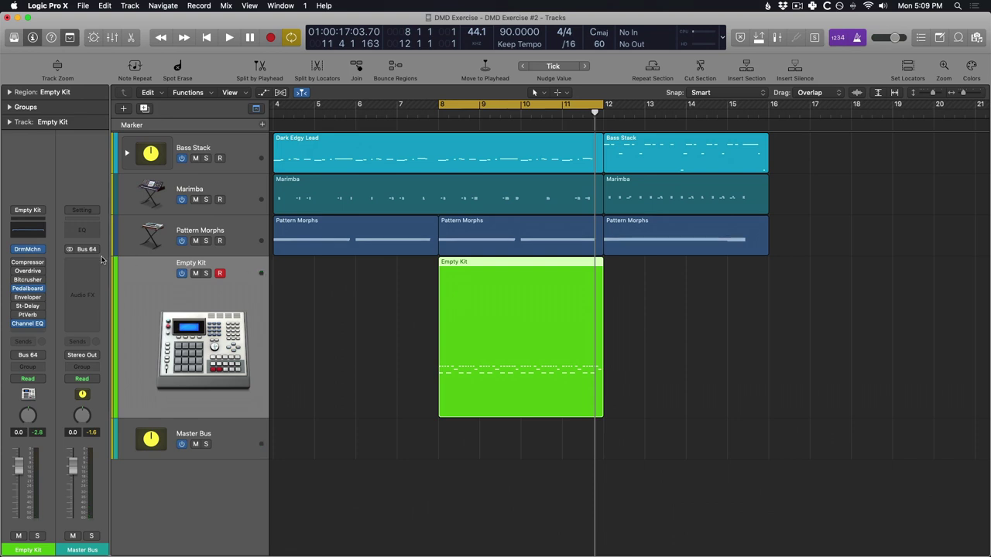
pyautogui.click(34, 250)
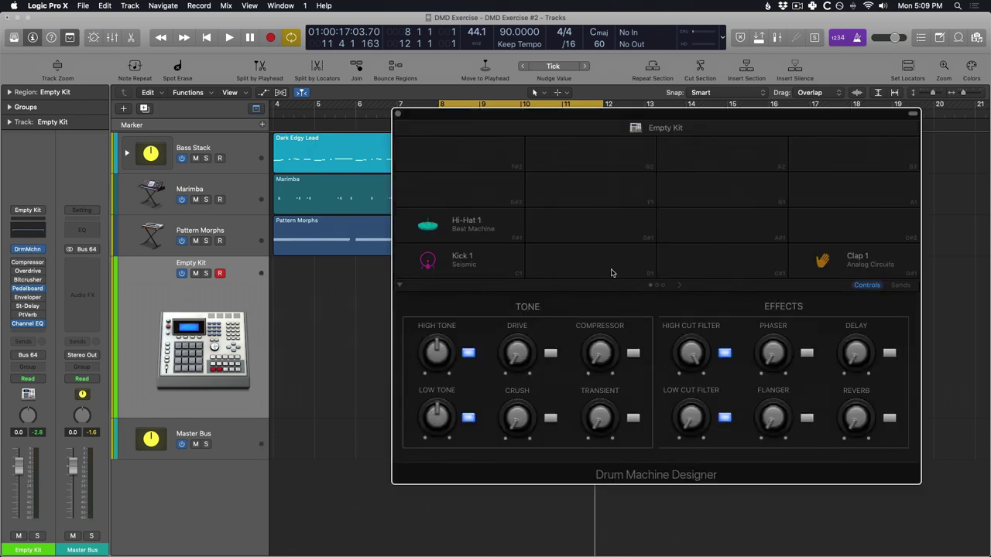
pyautogui.click(611, 273)
pyautogui.press('y')
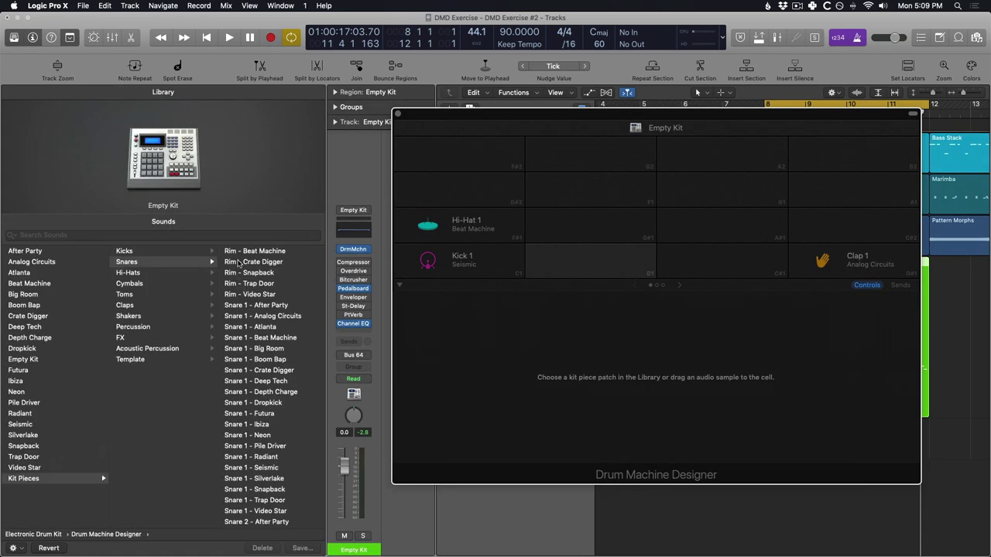
pyautogui.click(244, 254)
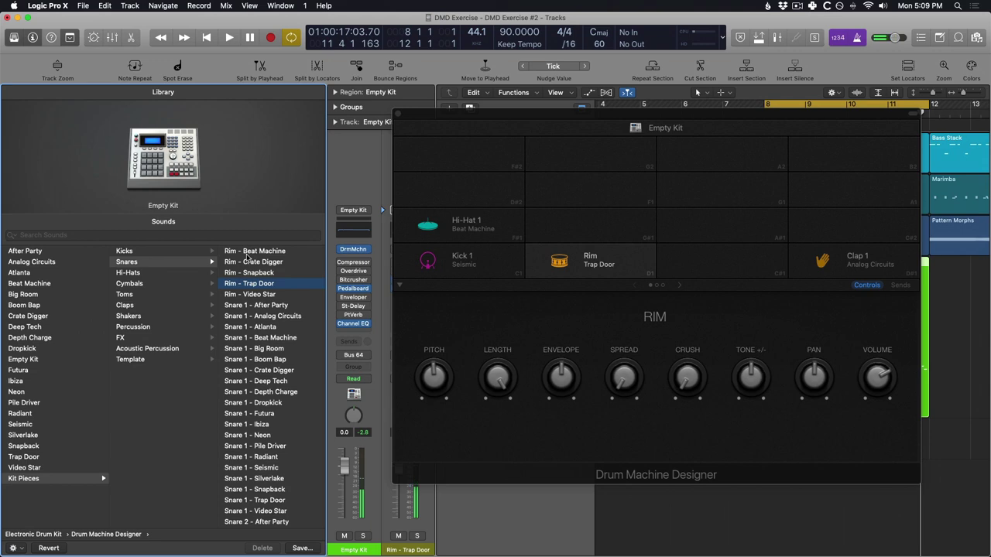
pyautogui.click(398, 114)
pyautogui.press('y')
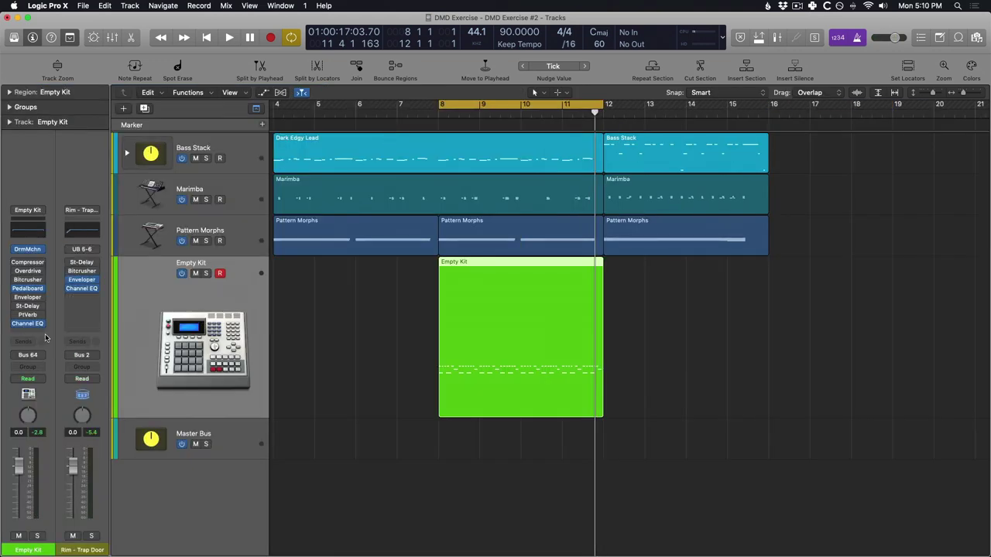
# Expand the Empty Kit's channels in the mixer and insert a Pedalboard after the Channel EQ on Rim - Trap Door
pyautogui.press('x')
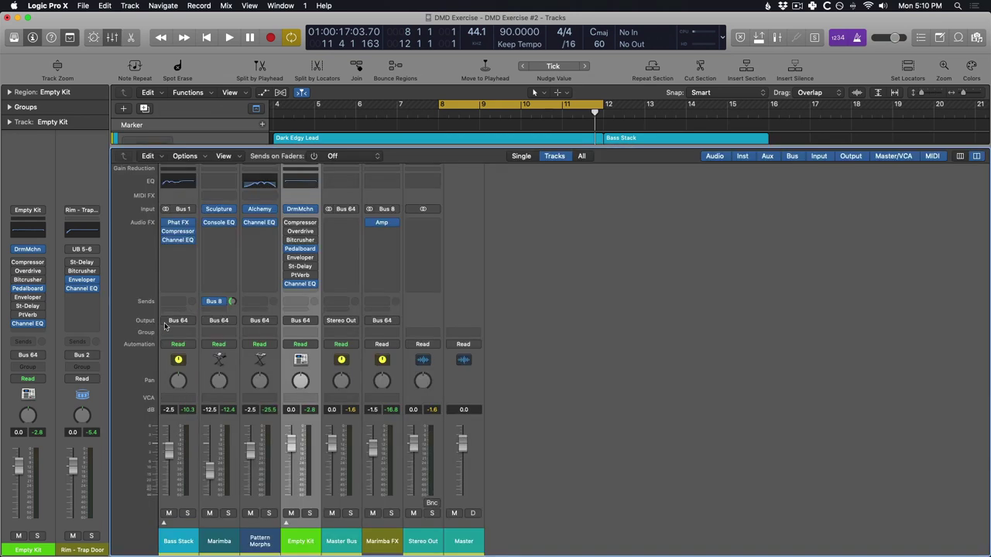
pyautogui.click(286, 524)
pyautogui.click(455, 546)
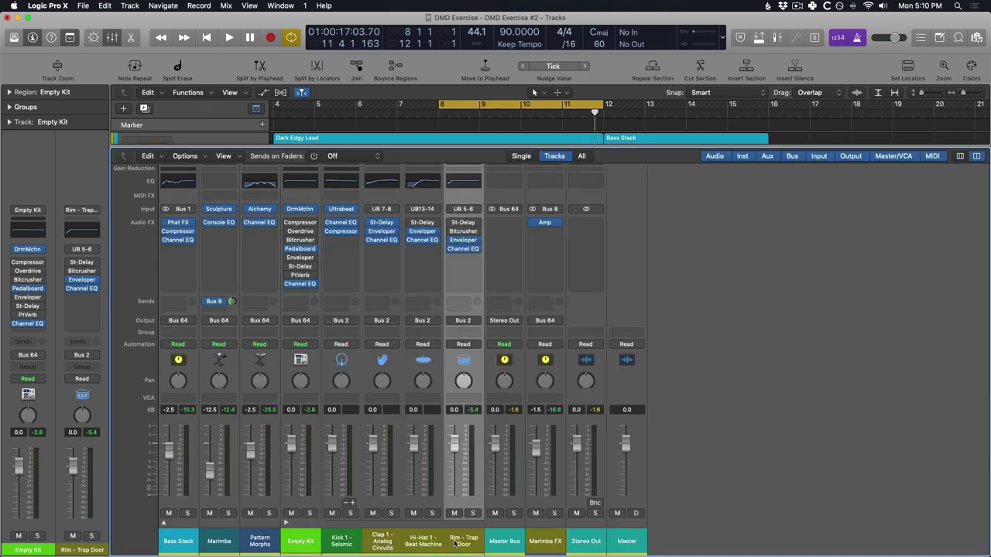
pyautogui.click(464, 260)
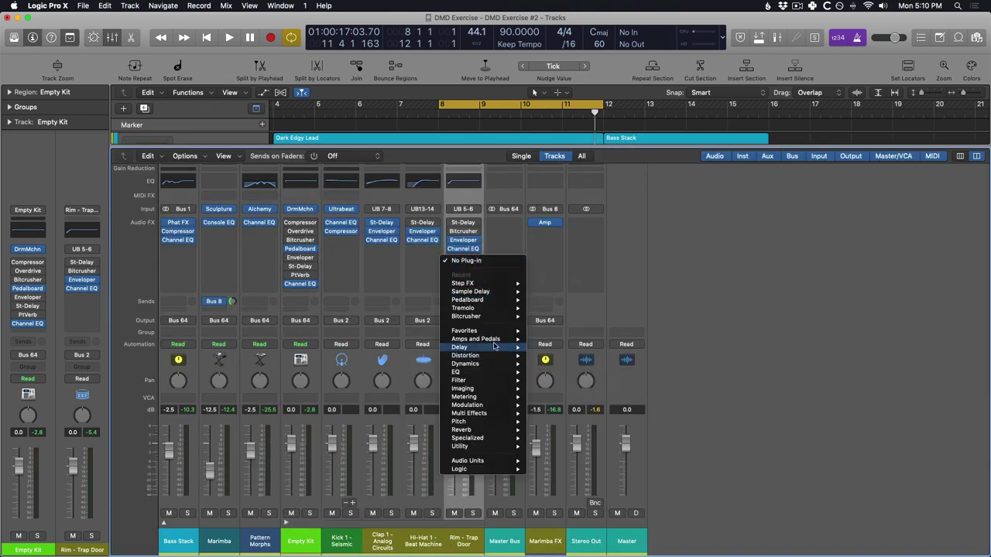
pyautogui.moveTo(495, 339)
pyautogui.moveTo(554, 356)
pyautogui.click(641, 356)
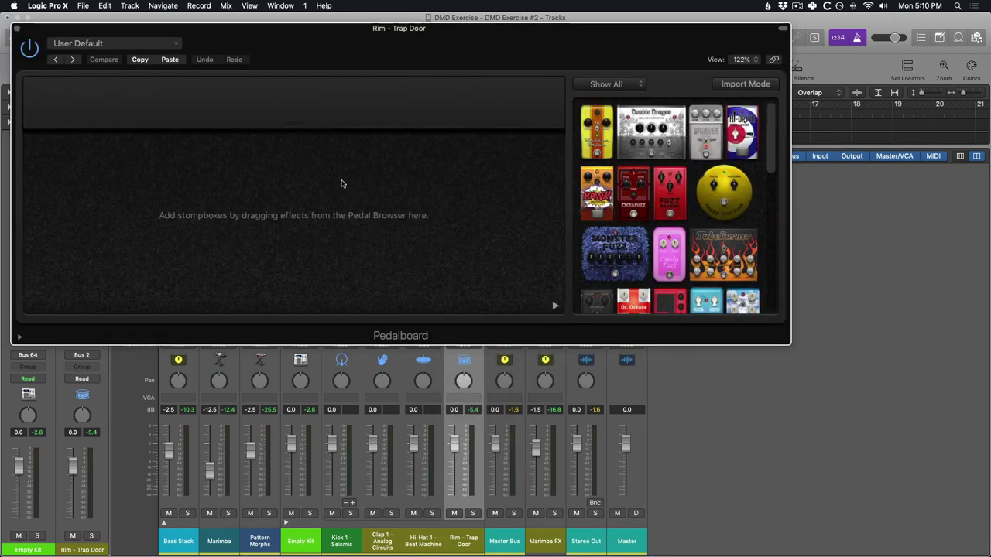
# Add the Tie Dye Delay pedal to the rim's Pedalboard, sync it to the tempo, and raise its time and feedback
pyautogui.scroll(-5, 683, 172)
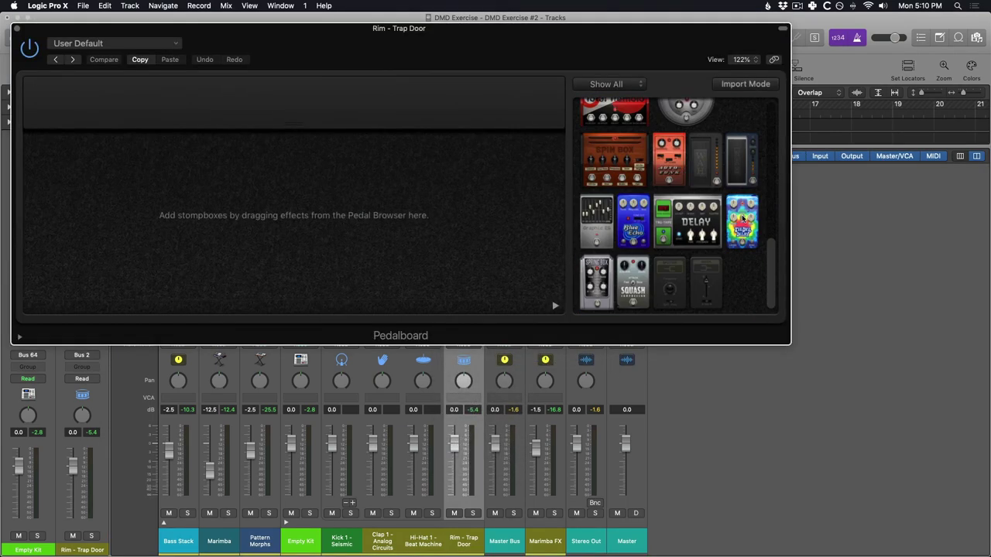
pyautogui.moveTo(742, 219); pyautogui.dragTo(244, 214)
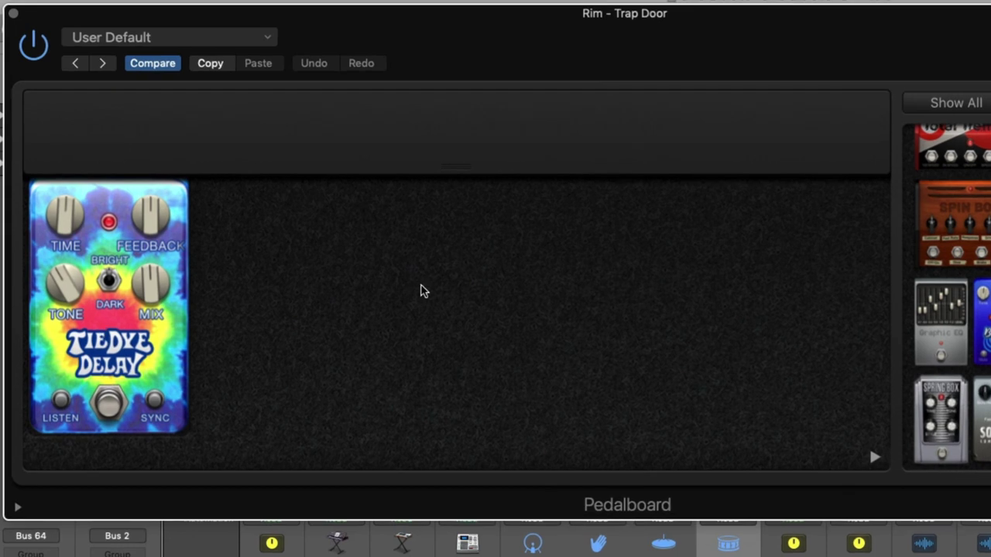
pyautogui.click(120, 300)
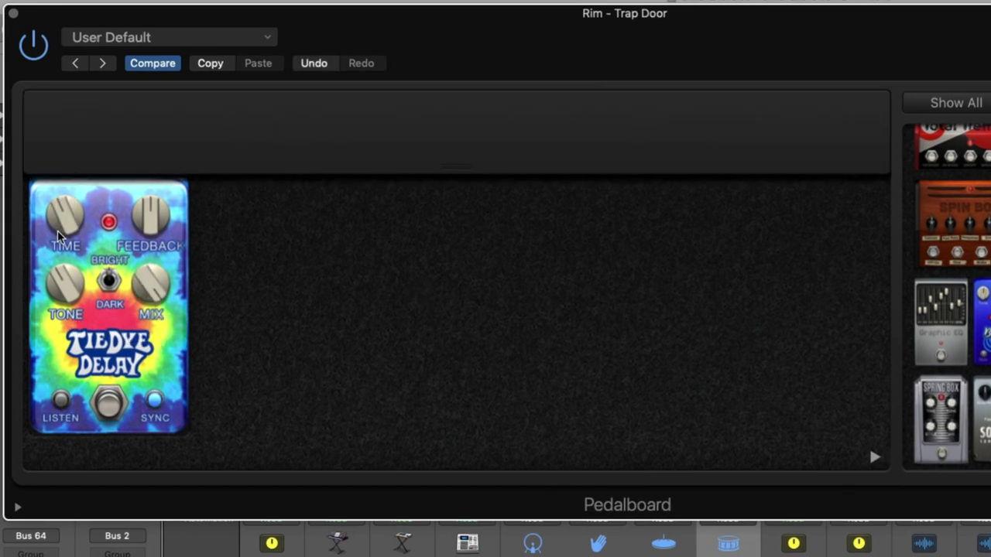
pyautogui.moveTo(58, 236); pyautogui.dragTo(57, 190)
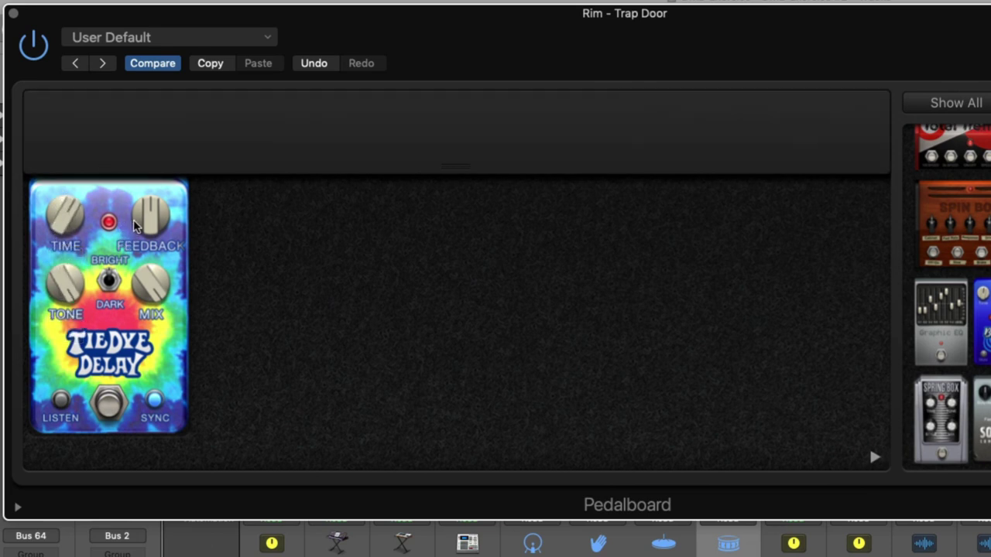
pyautogui.moveTo(136, 220); pyautogui.dragTo(138, 213)
# Add the Spring Box pedal after the Tie Dye Delay and set its style to Bright
pyautogui.moveTo(938, 430); pyautogui.dragTo(259, 364)
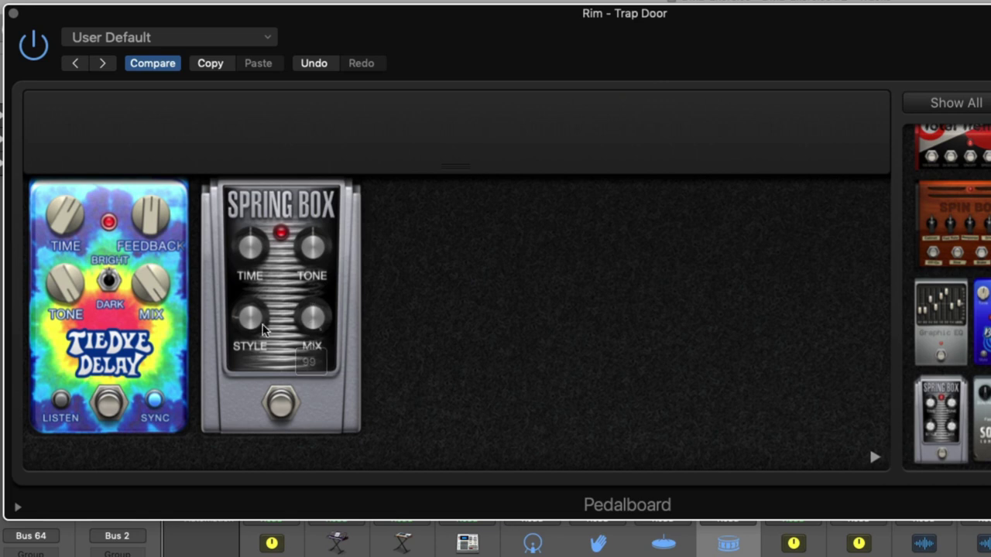
pyautogui.moveTo(250, 319); pyautogui.dragTo(251, 299)
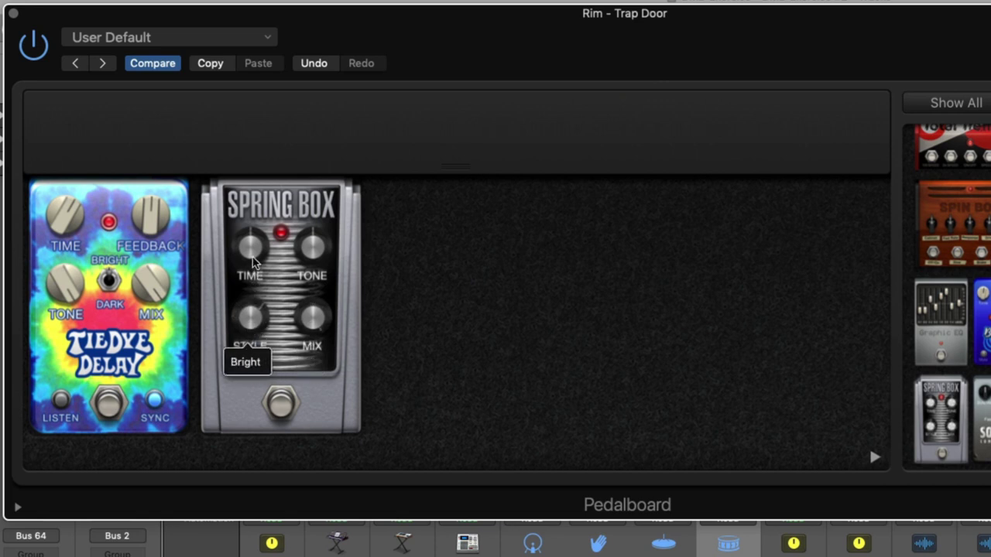
# Raise the time on the rim's Spring Box, nudge up the Tie Dye Delay's time, and close the Pedalboard
pyautogui.moveTo(254, 263); pyautogui.dragTo(255, 229)
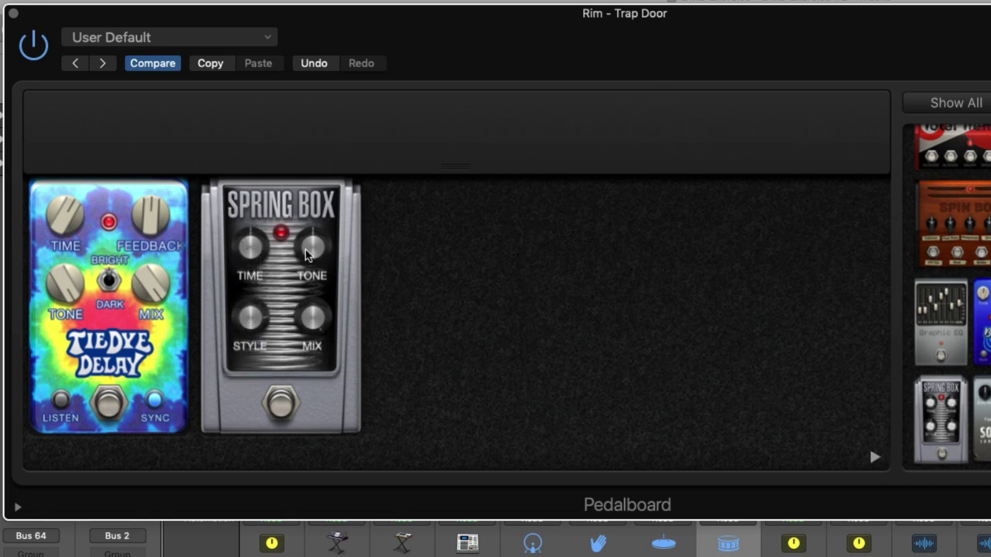
pyautogui.moveTo(244, 249); pyautogui.dragTo(246, 126)
pyautogui.moveTo(63, 220); pyautogui.dragTo(65, 201)
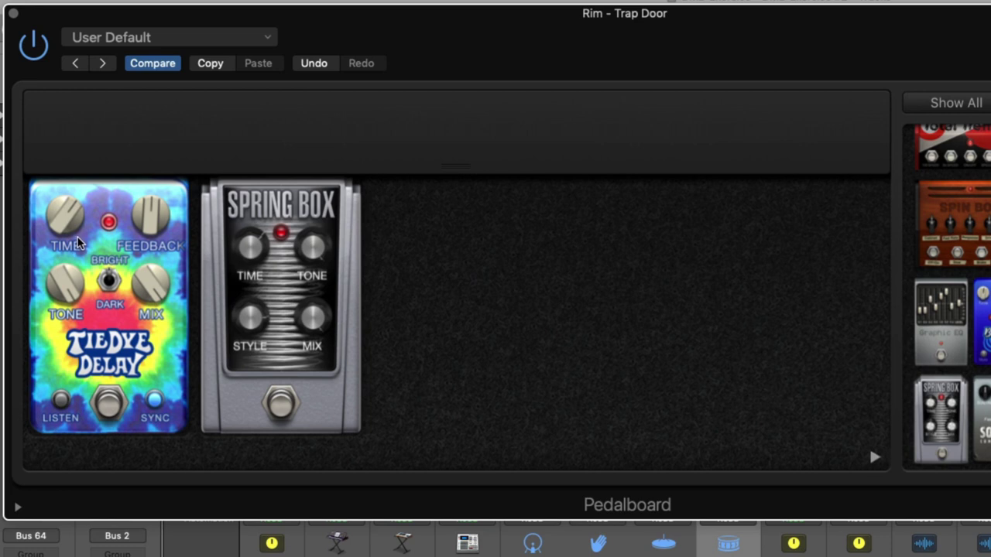
pyautogui.click(13, 14)
# Insert a Bitcrusher after the Pedalboard on Rim - Trap Door and close it at its default settings
pyautogui.click(730, 394)
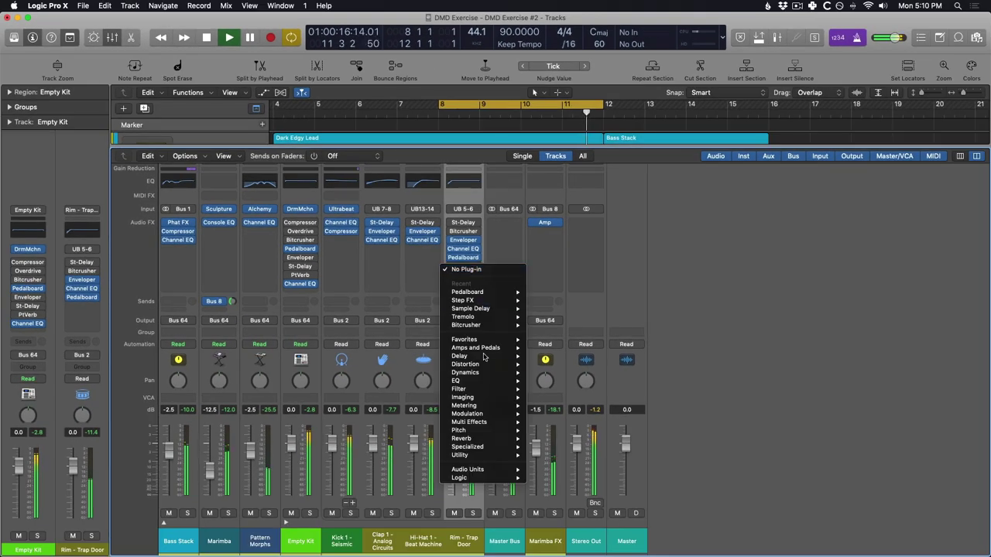
pyautogui.moveTo(472, 363)
pyautogui.click(562, 365)
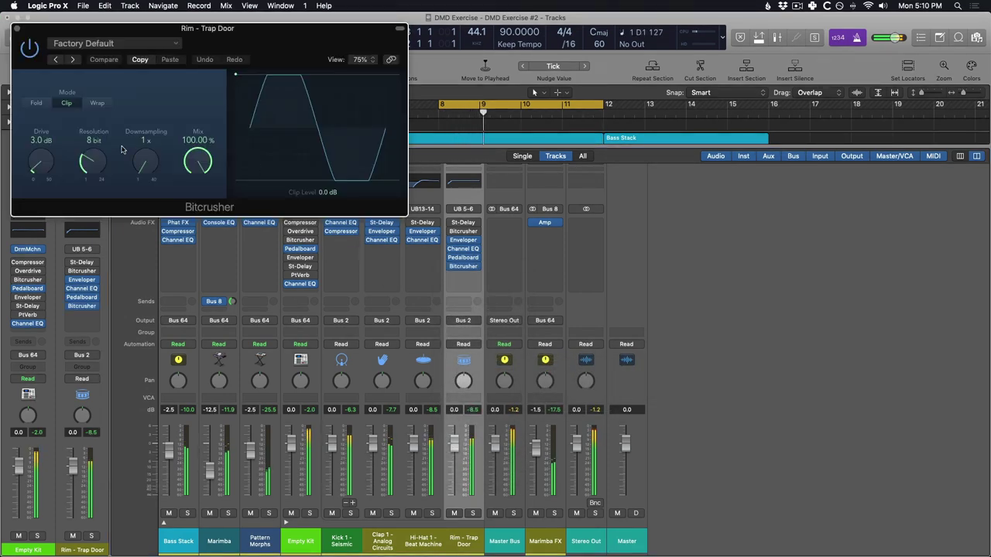
pyautogui.click(16, 29)
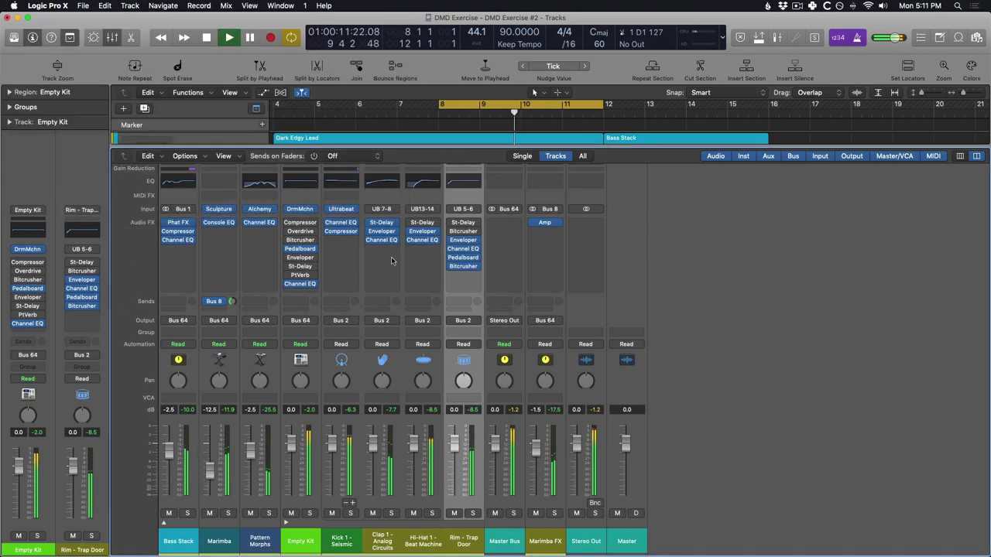
# Insert a Sample Delay after the Bitcrusher on Rim - Trap Door and set Delay Right to 1511 samples
pyautogui.click(455, 279)
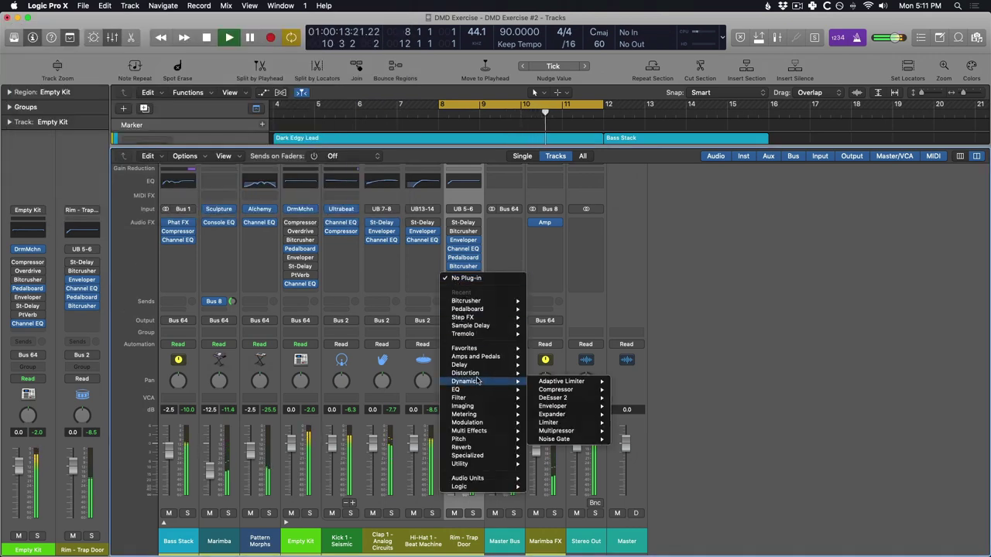
pyautogui.moveTo(488, 365)
pyautogui.moveTo(564, 381)
pyautogui.click(619, 382)
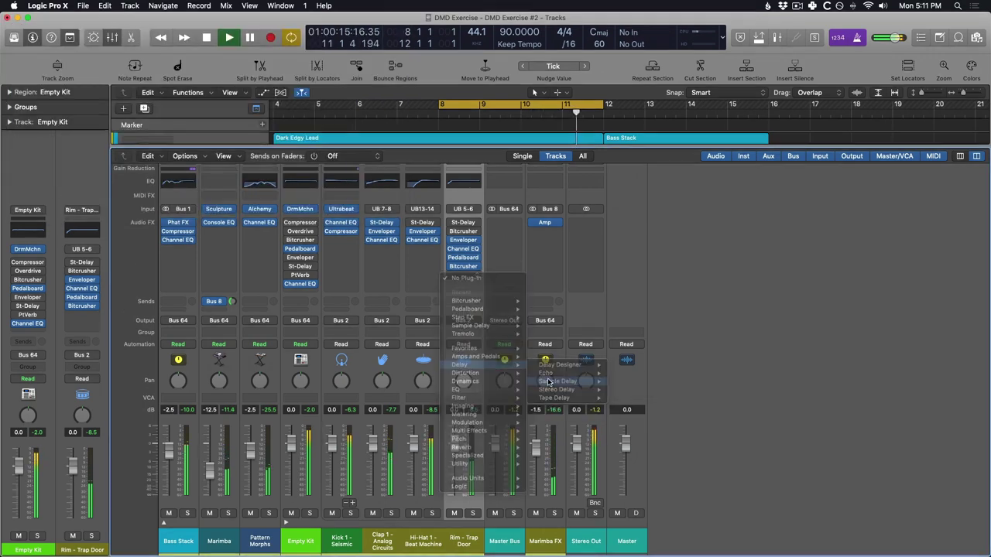
pyautogui.moveTo(220, 177); pyautogui.dragTo(222, 151)
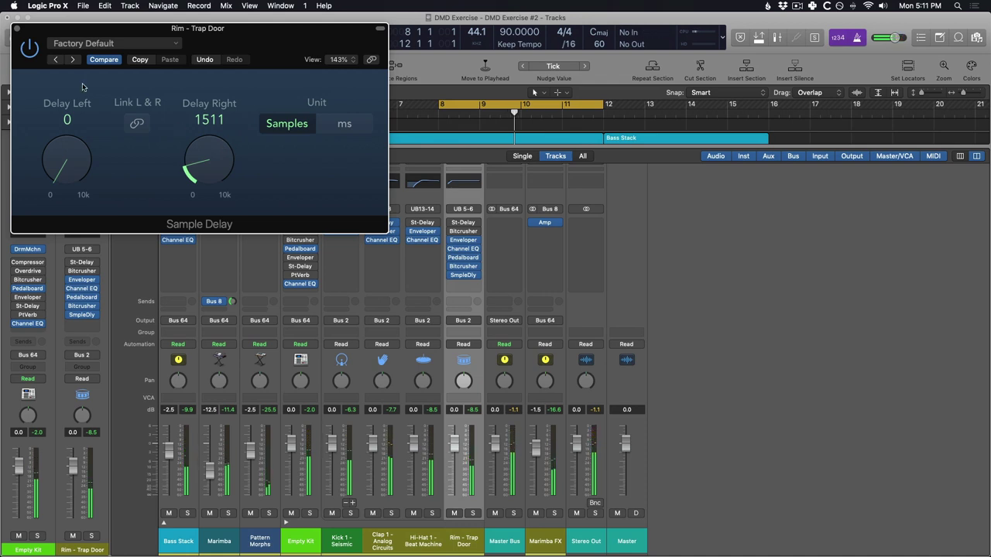
pyautogui.click(17, 29)
# Lower the Rim - Trap Door channel's level, hide the mixer and stop playback
pyautogui.moveTo(462, 449); pyautogui.dragTo(462, 478)
pyautogui.press('x')
pyautogui.press('space')
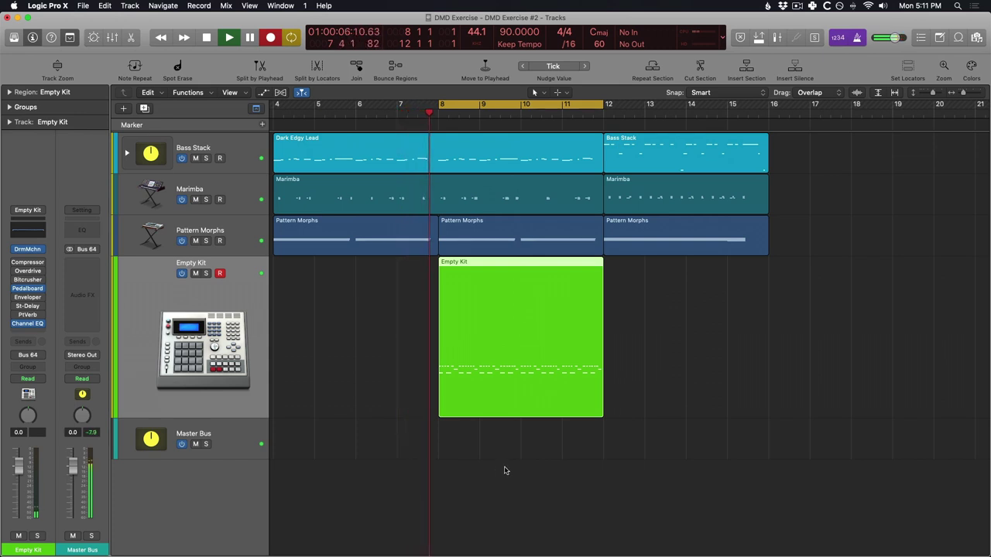
# Record rim hits into the Empty Kit region across bars 8 to 11 and open the region in the Piano Roll
pyautogui.press('r')
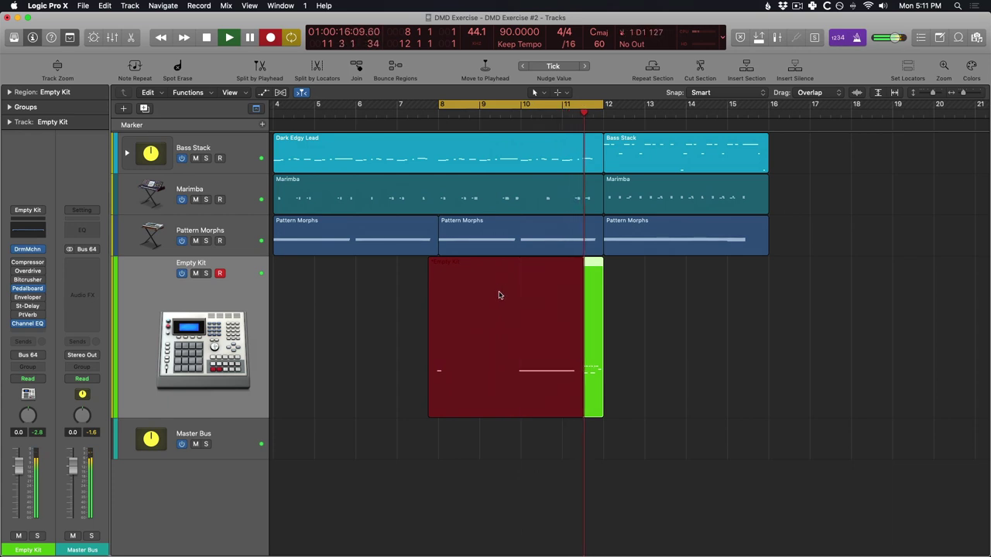
pyautogui.press('space')
pyautogui.doubleClick(524, 273)
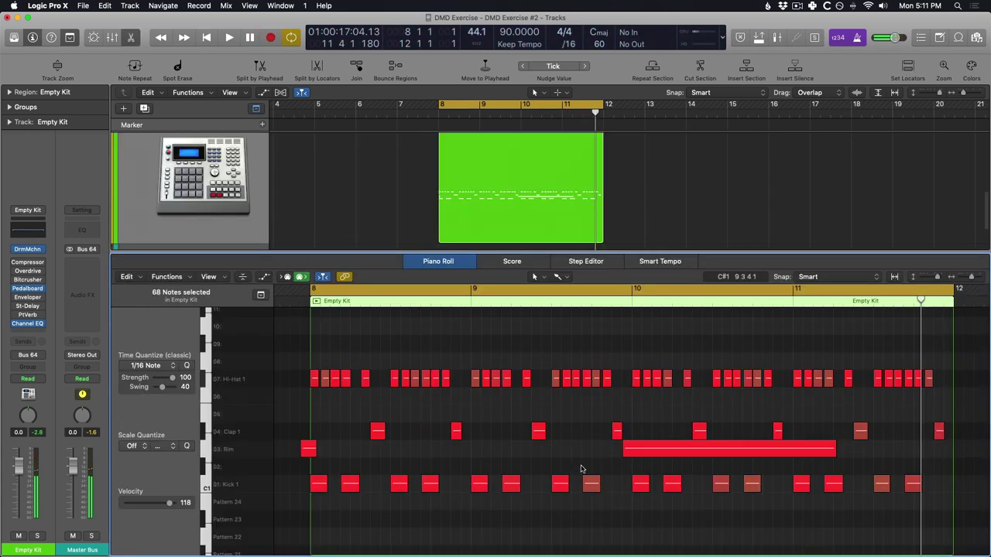
# Place the first rim note at the start of bar 8, extend it to about the middle of bar 9, and play it
pyautogui.hscroll(-2, 328, 445)
pyautogui.moveTo(343, 451); pyautogui.dragTo(585, 454)
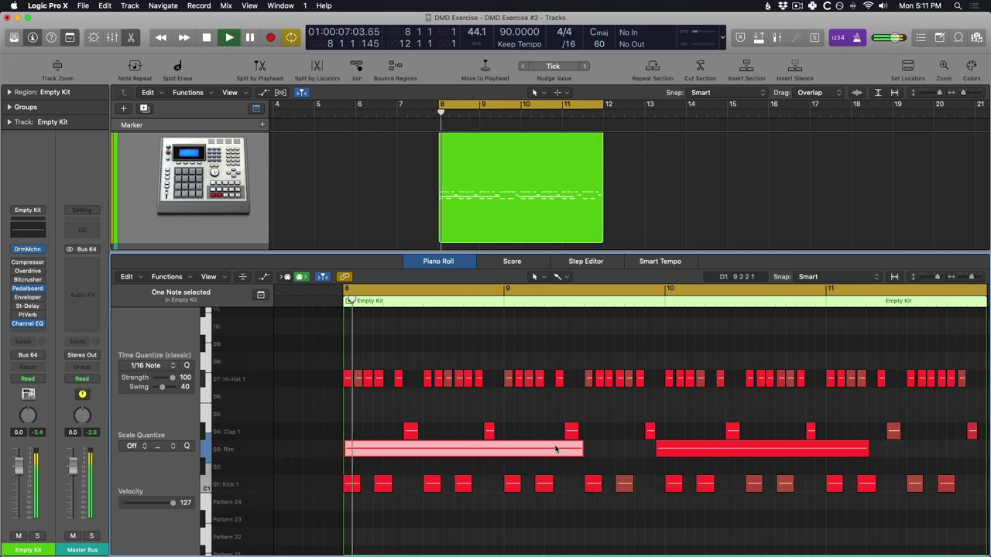
pyautogui.press('space')
# Move the second rim note to the start of bar 10 and resume playback
pyautogui.hscroll(3, 561, 453)
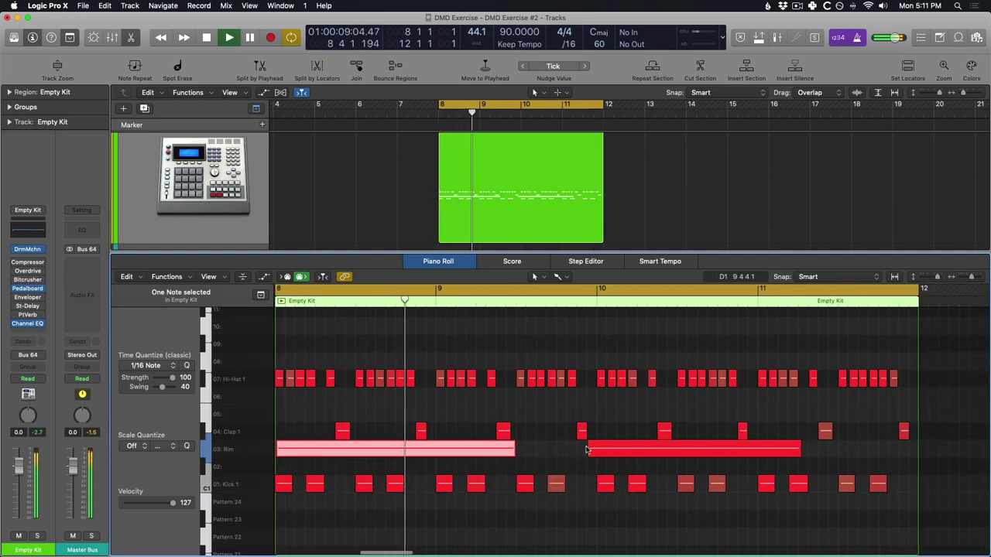
pyautogui.click(603, 451)
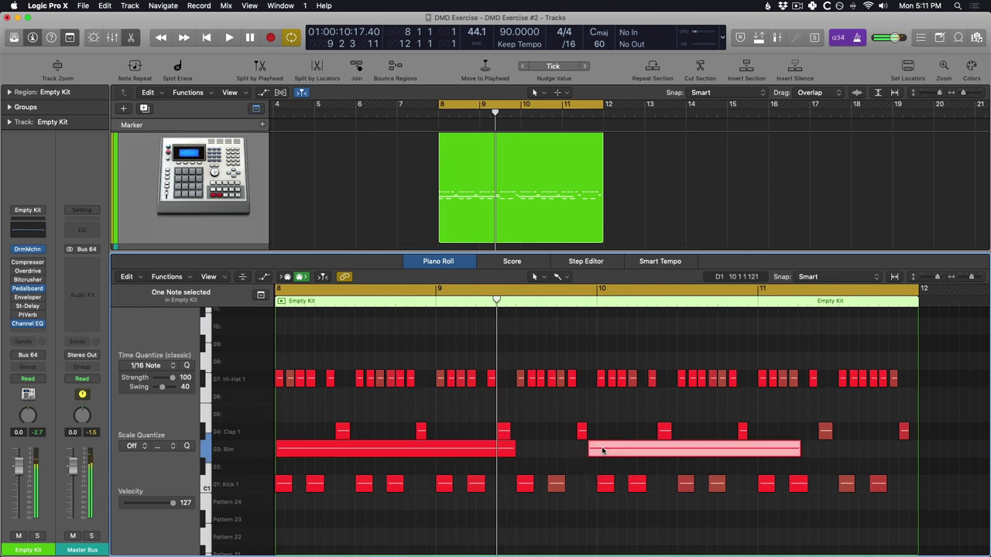
pyautogui.moveTo(613, 452); pyautogui.dragTo(622, 452)
pyautogui.press('space')
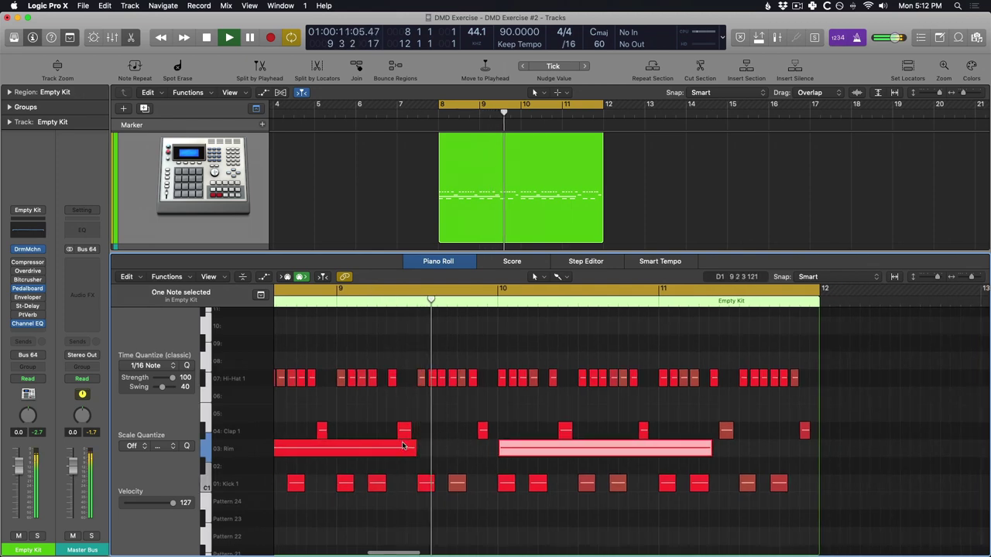
# Raise the Rim - Trap Door channel's level in the mixer, hide the mixer and stop playback
pyautogui.press('x')
pyautogui.moveTo(456, 502); pyautogui.dragTo(454, 476)
pyautogui.press('x')
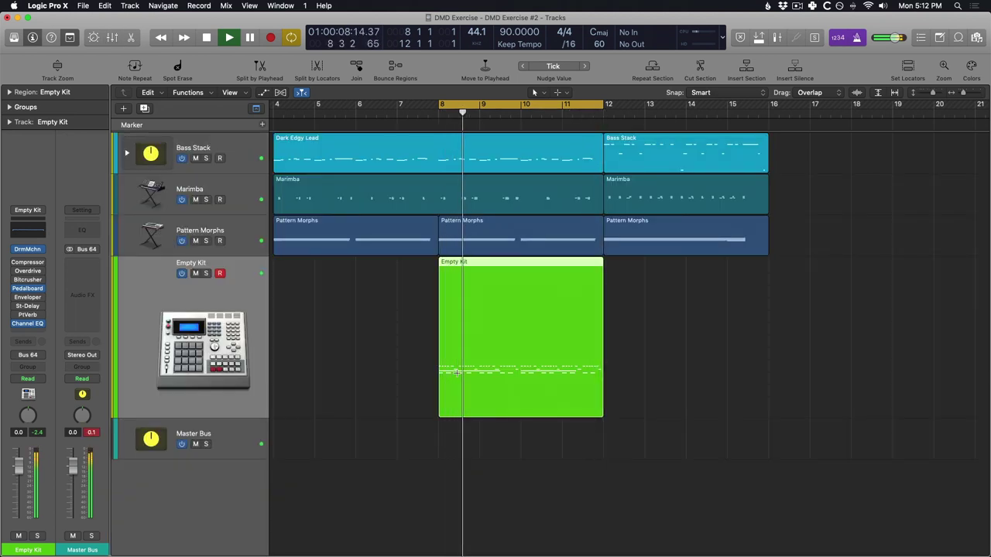
pyautogui.press('space')
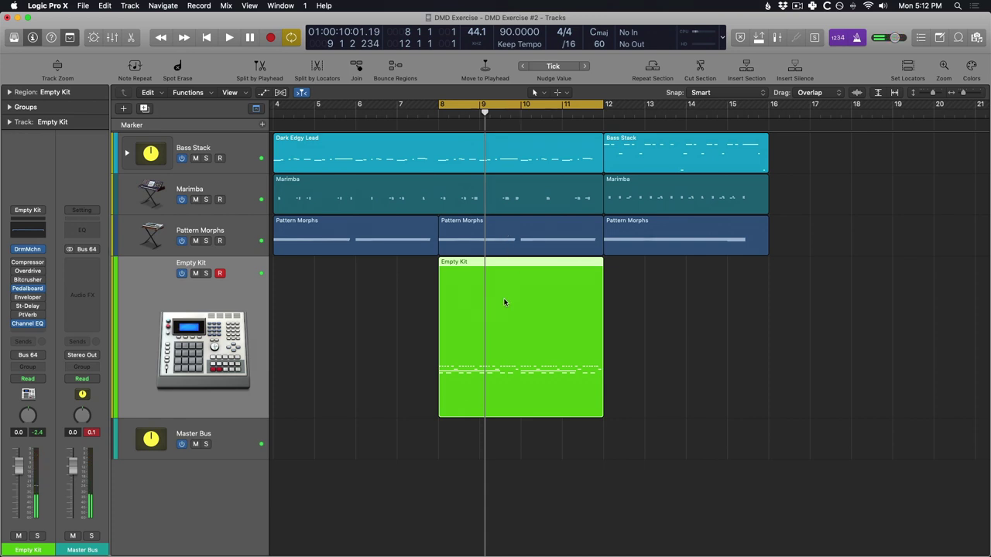
# Repeat the Empty Kit region once from bar 12 and turn off cycle mode
pyautogui.press('super+r')
pyautogui.hscroll(-2, 524, 255)
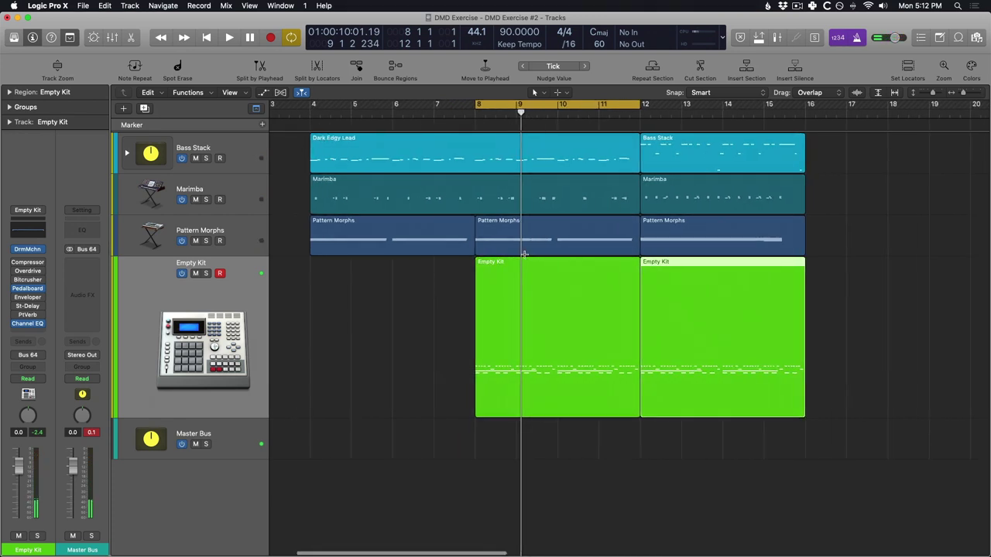
pyautogui.press('c')
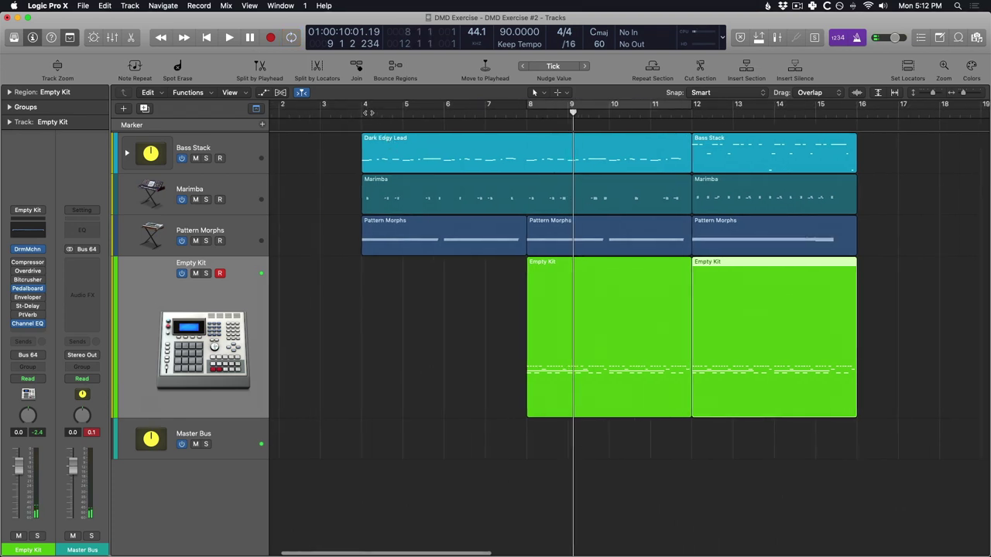
# Move the playhead to bar 8, solo the Empty Kit track, and play the drum part
pyautogui.click(362, 115)
pyautogui.click(528, 115)
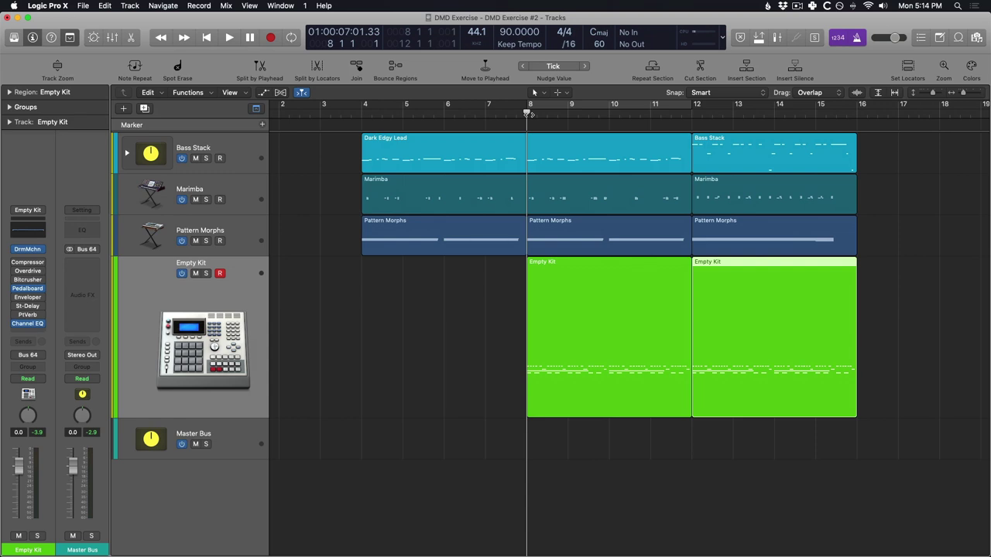
pyautogui.click(206, 273)
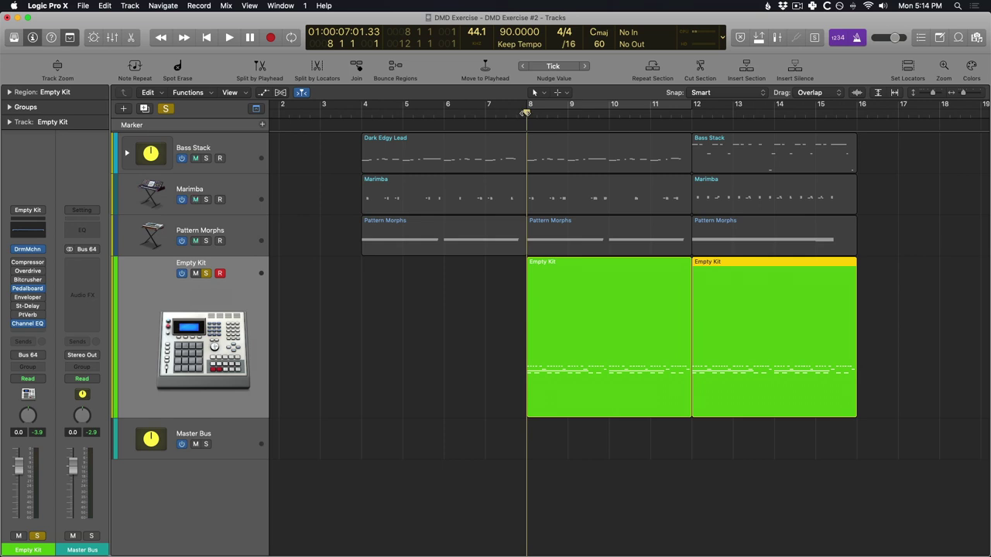
pyautogui.press('space')
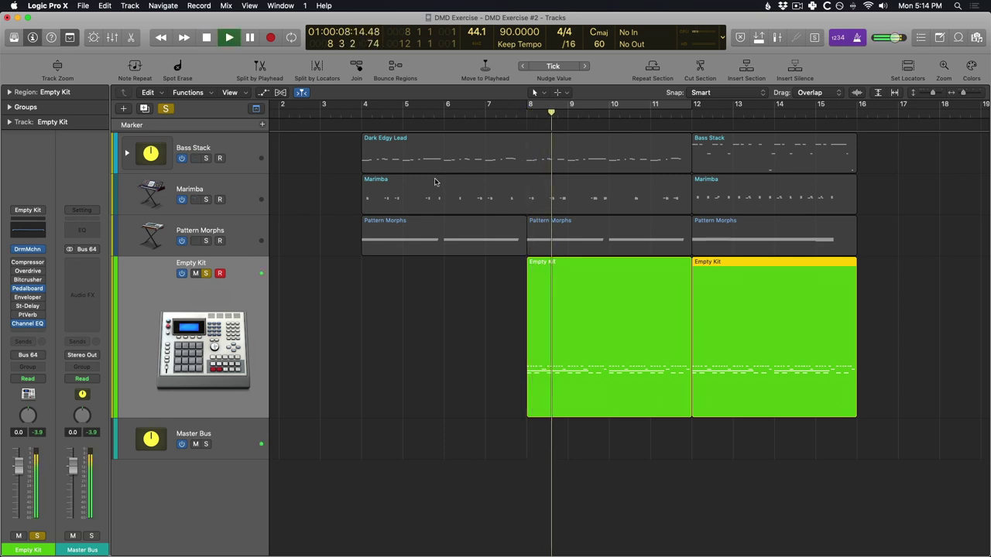